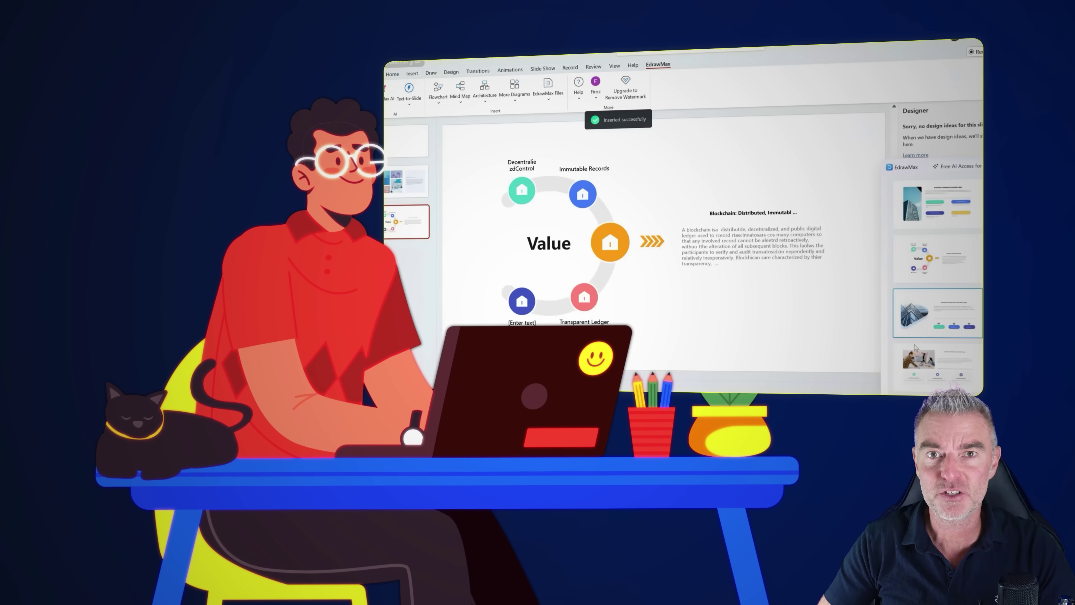
# Apply the photo-grid design suggestion and open the first slide for editing.
pyautogui.click(915, 348)
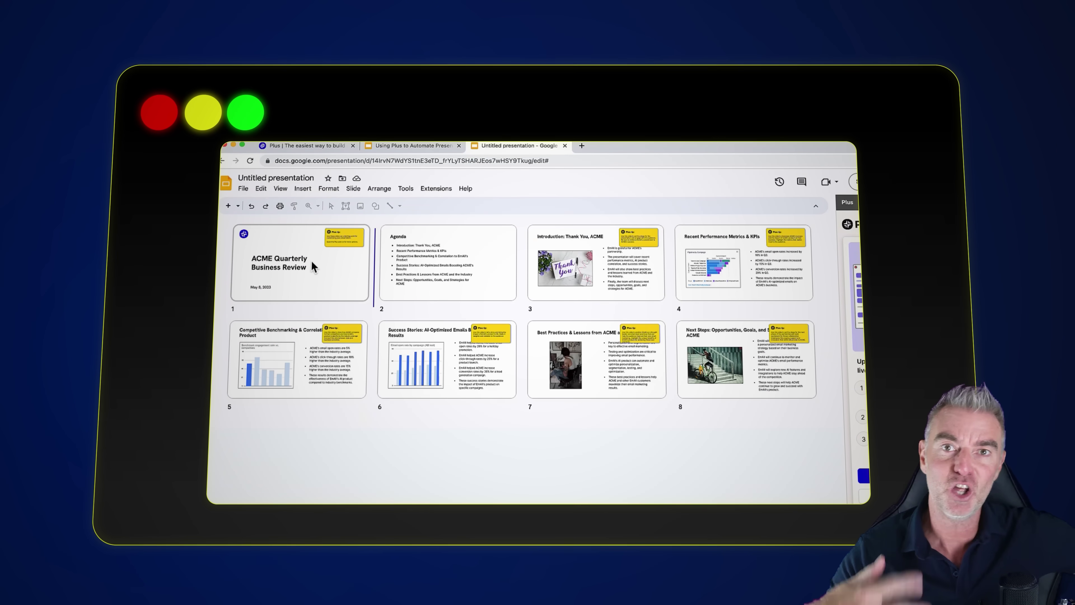
pyautogui.doubleClick(311, 261)
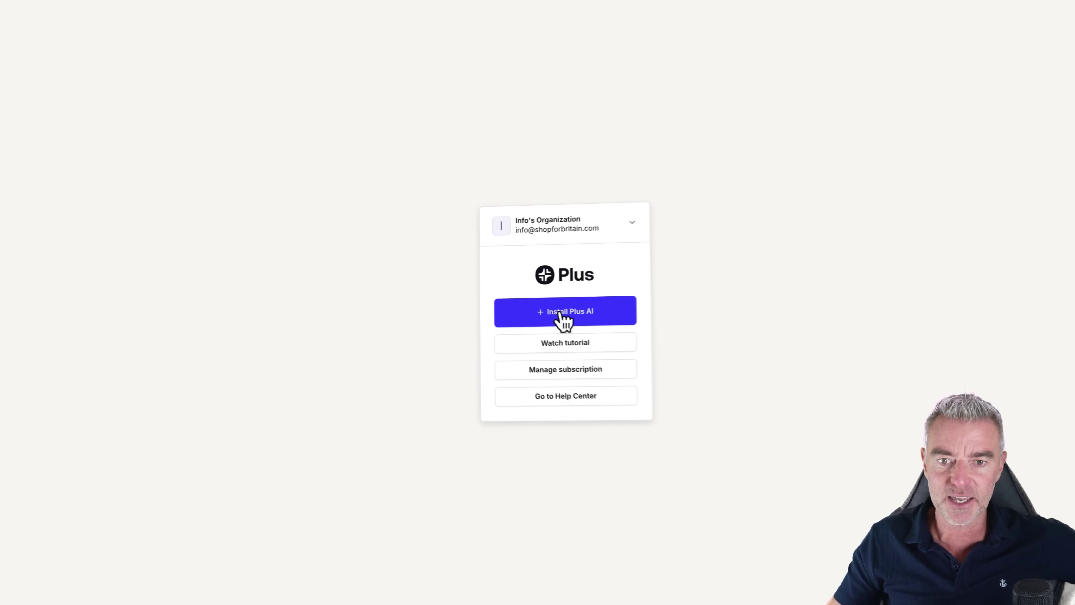
# Open Plus AI's PowerPoint install guide and select the name 'Plus AI for PowerPoint'.
pyautogui.click(535, 303)
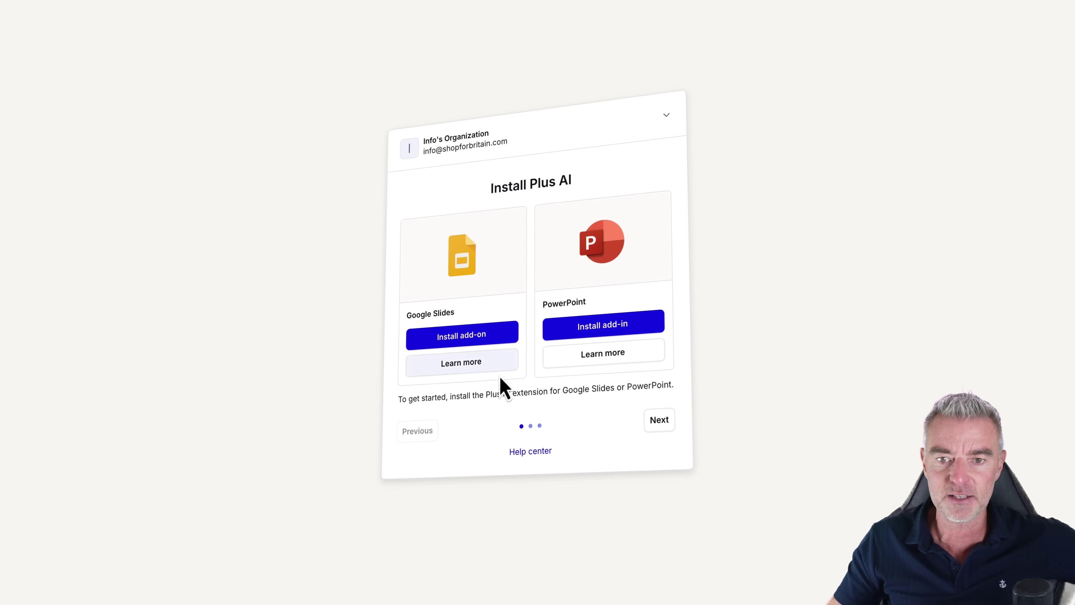
pyautogui.click(602, 324)
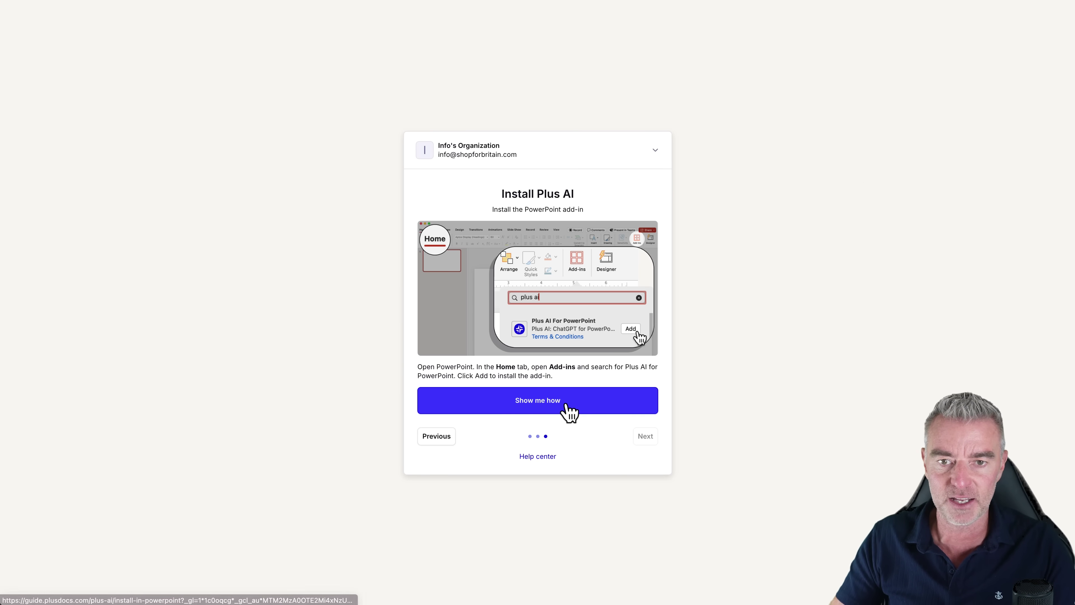
pyautogui.click(567, 411)
pyautogui.scroll(-3, 609, 315)
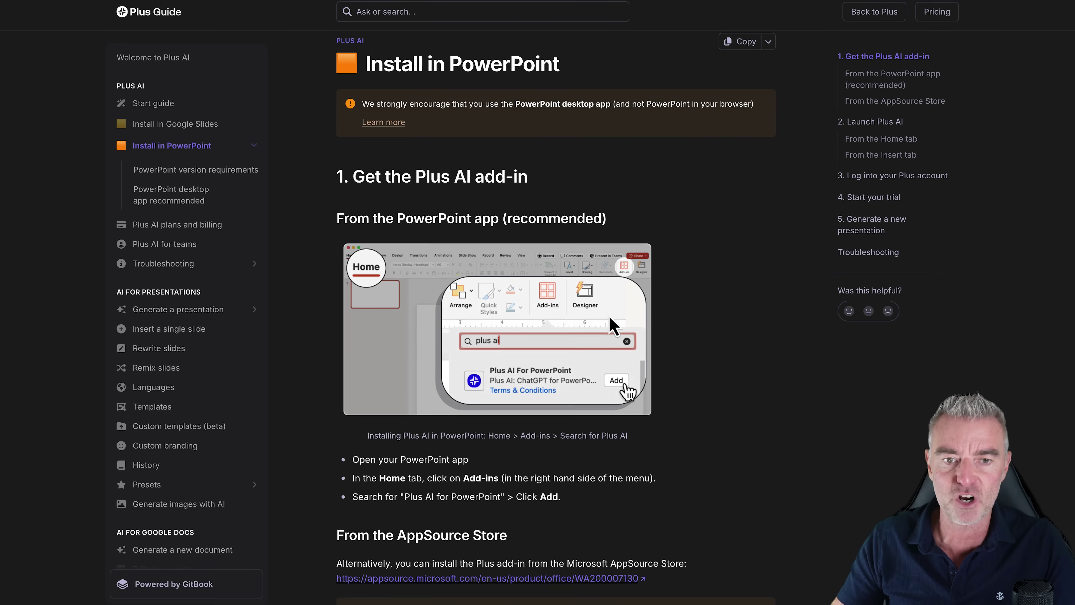
pyautogui.moveTo(405, 372); pyautogui.dragTo(501, 372)
pyautogui.press('super+c')
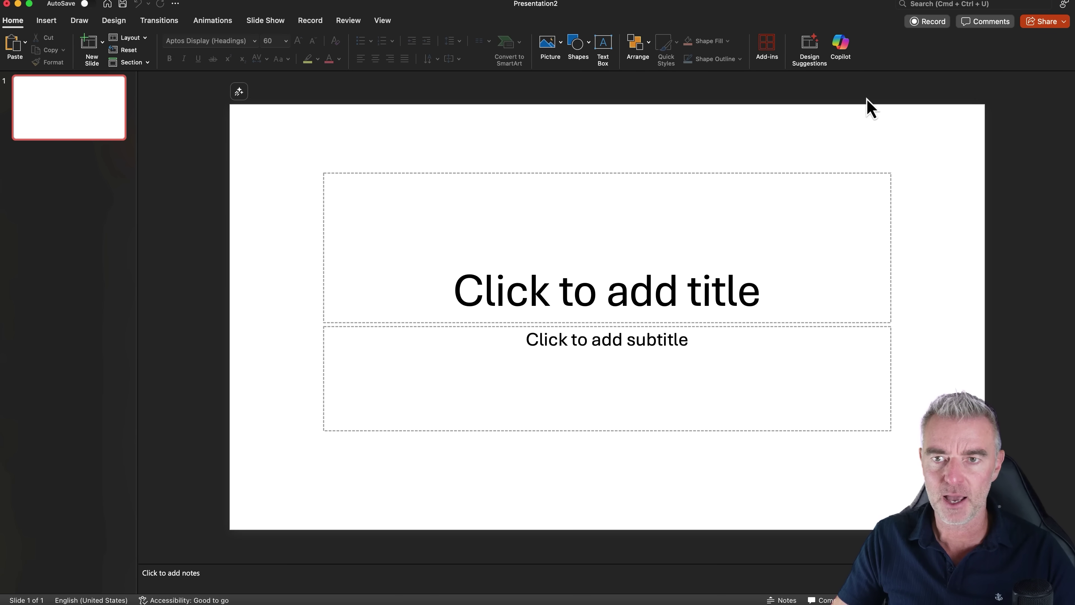
# Search the add-ins store for 'Plus AI for PowerPoint' and add it.
pyautogui.click(767, 46)
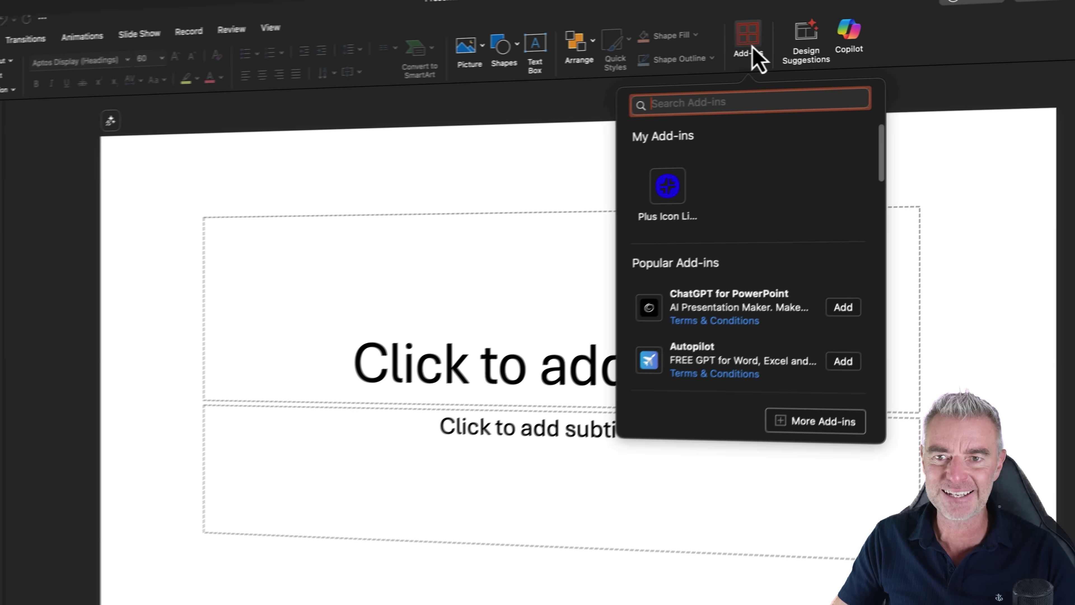
pyautogui.press('super+v')
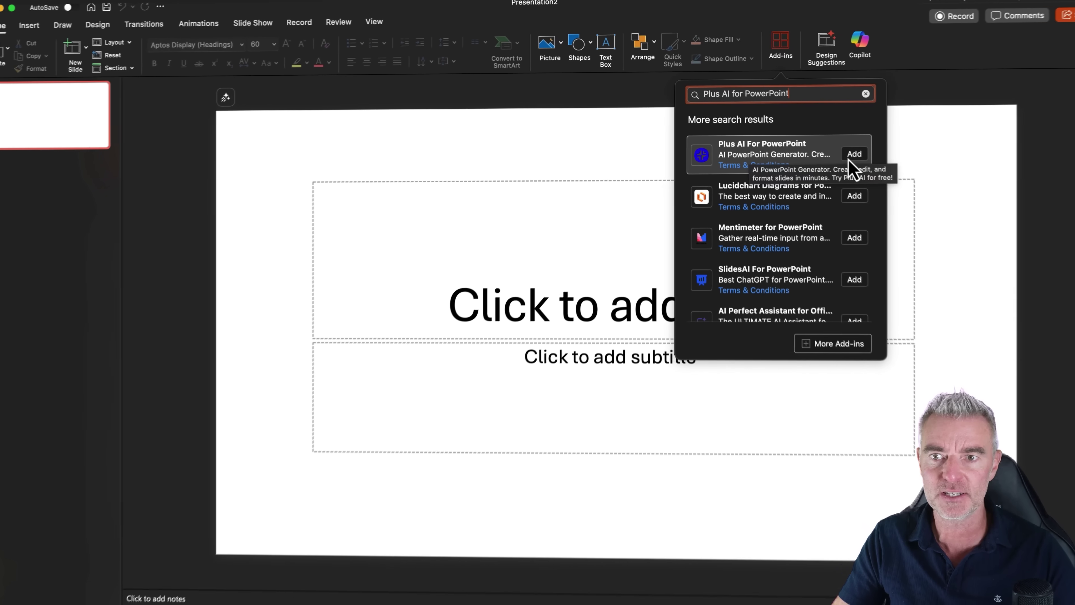
pyautogui.click(809, 184)
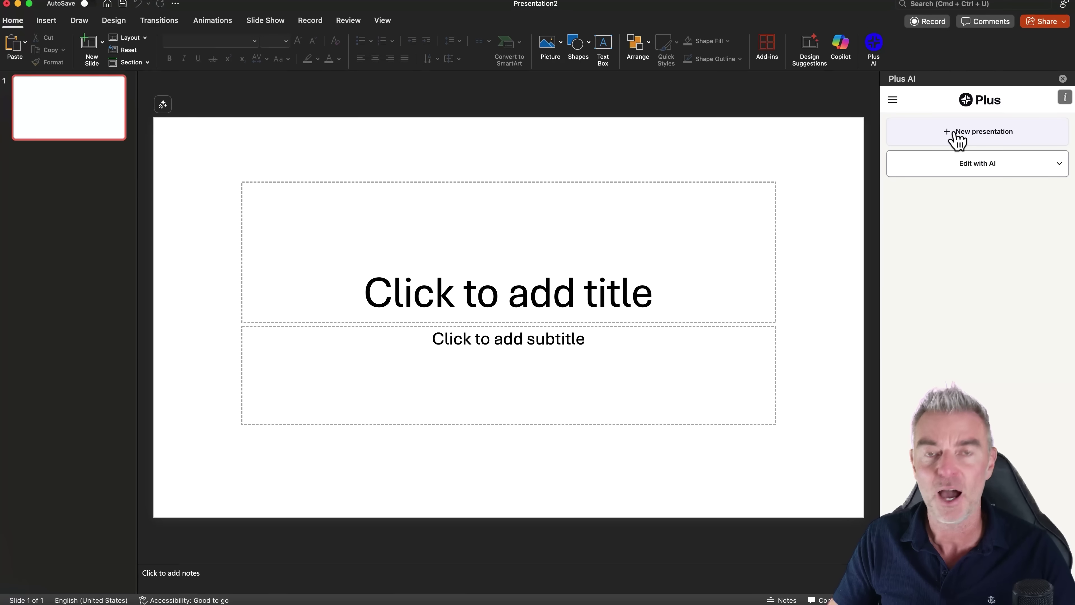
# Start a new Plus AI presentation and move its window further left.
pyautogui.click(967, 135)
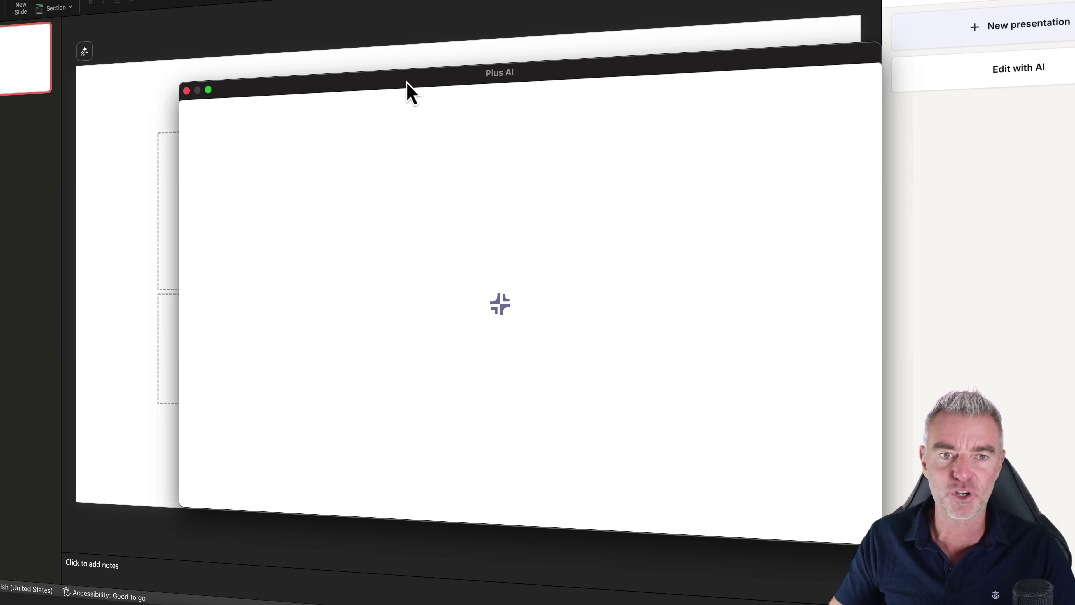
pyautogui.moveTo(406, 83); pyautogui.dragTo(356, 71)
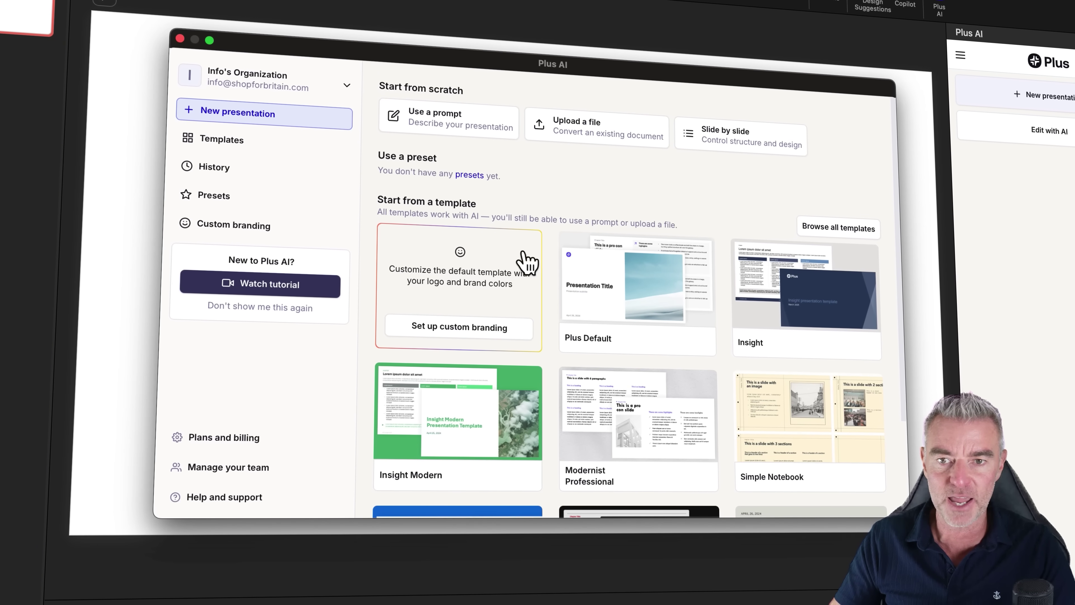
pyautogui.scroll(-3, 642, 274)
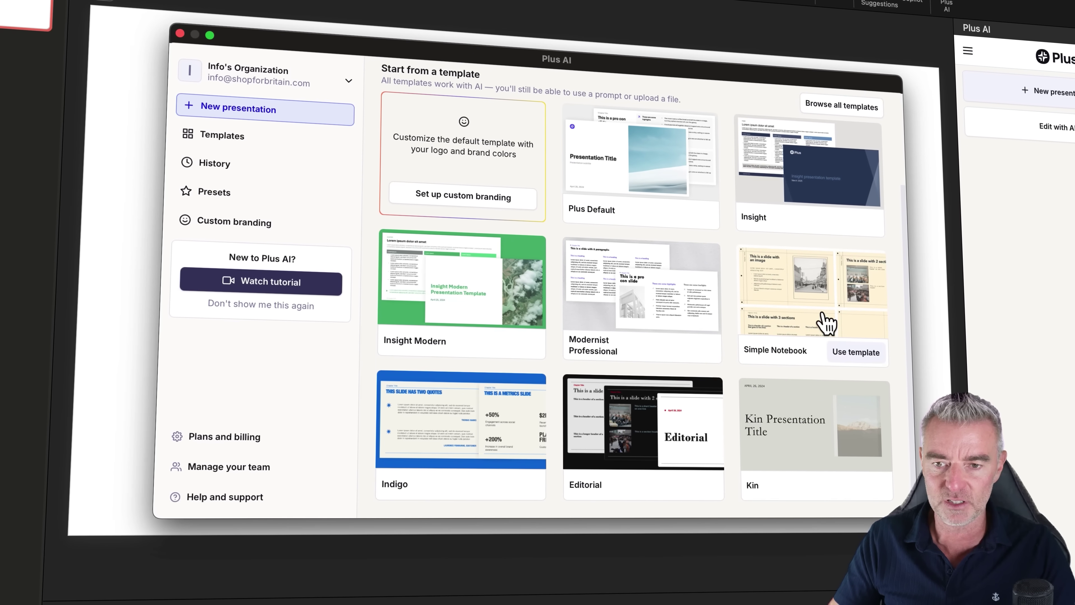
# Browse the Newest, Consulting, Professional and Education templates, then choose to describe the deck with a prompt.
pyautogui.click(228, 136)
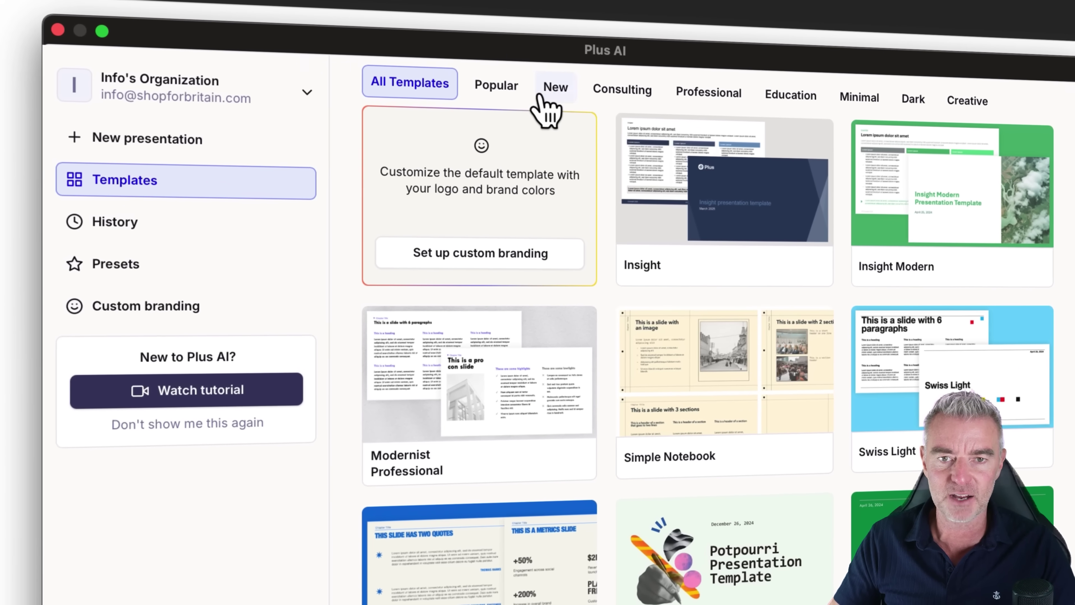
pyautogui.click(546, 91)
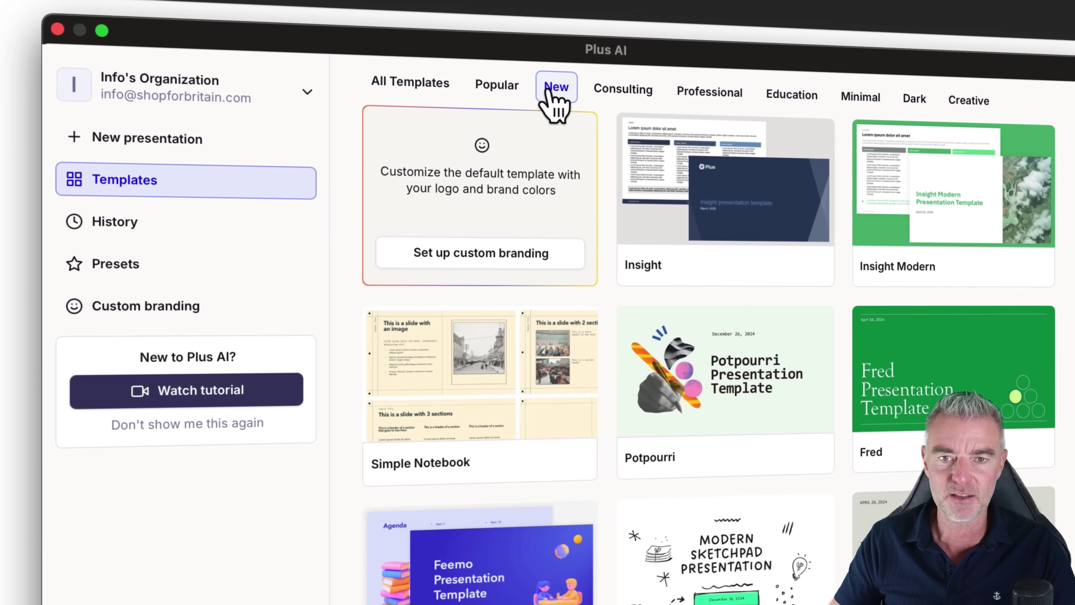
pyautogui.click(628, 93)
pyautogui.click(705, 92)
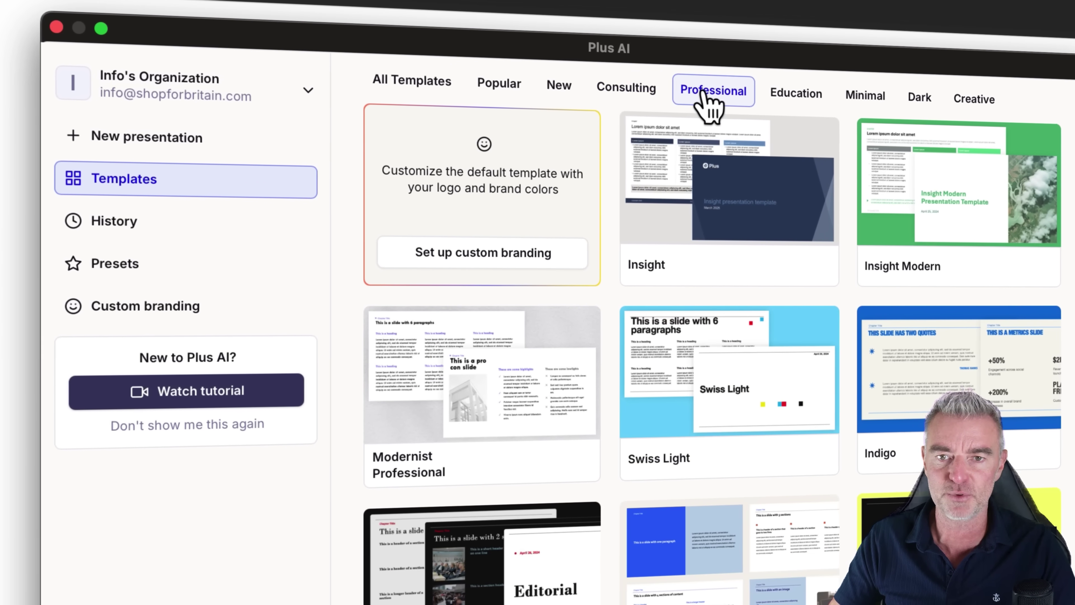
pyautogui.click(796, 95)
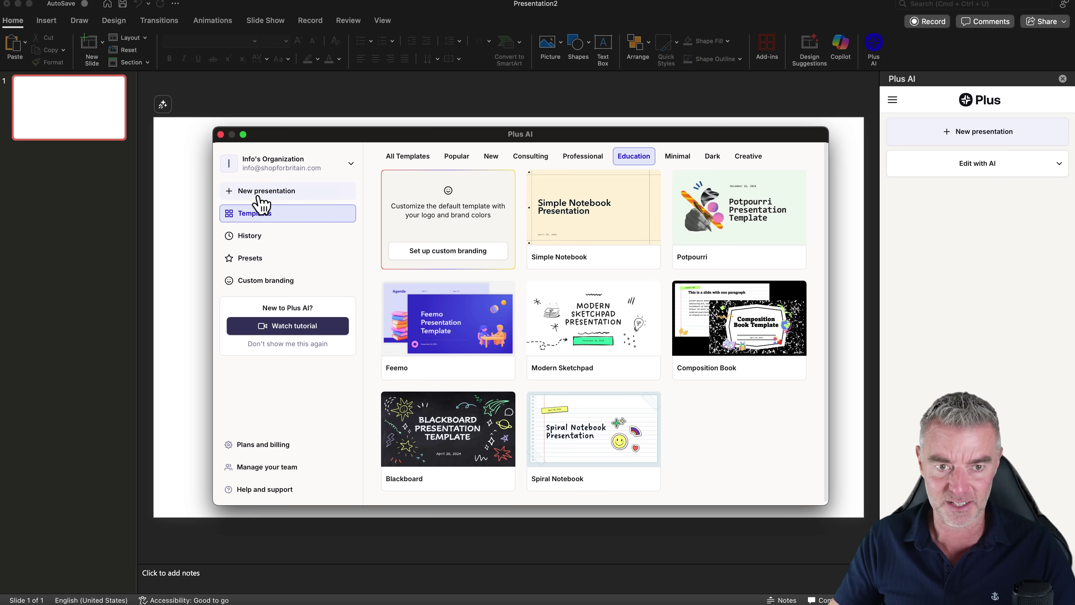
pyautogui.click(241, 184)
pyautogui.click(482, 186)
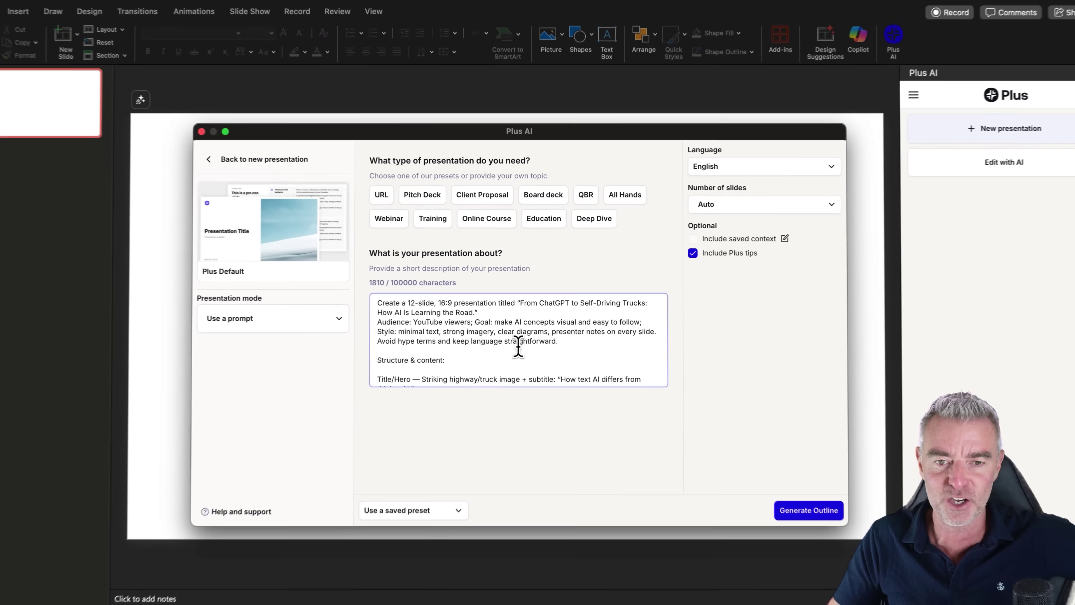
pyautogui.scroll(-5, 511, 329)
pyautogui.scroll(5, 511, 329)
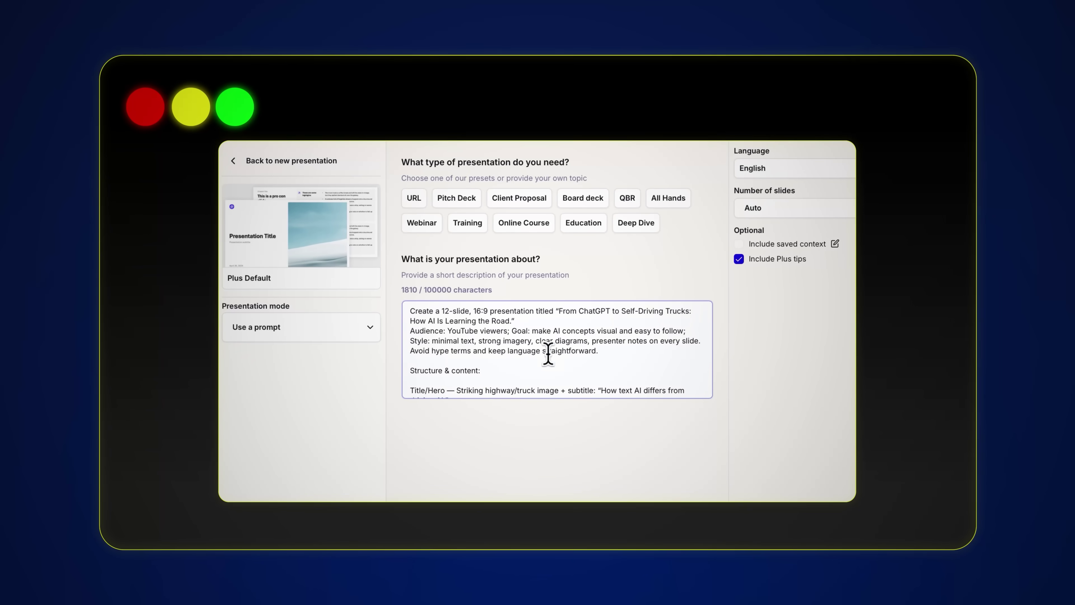
pyautogui.moveTo(400, 277); pyautogui.dragTo(425, 275)
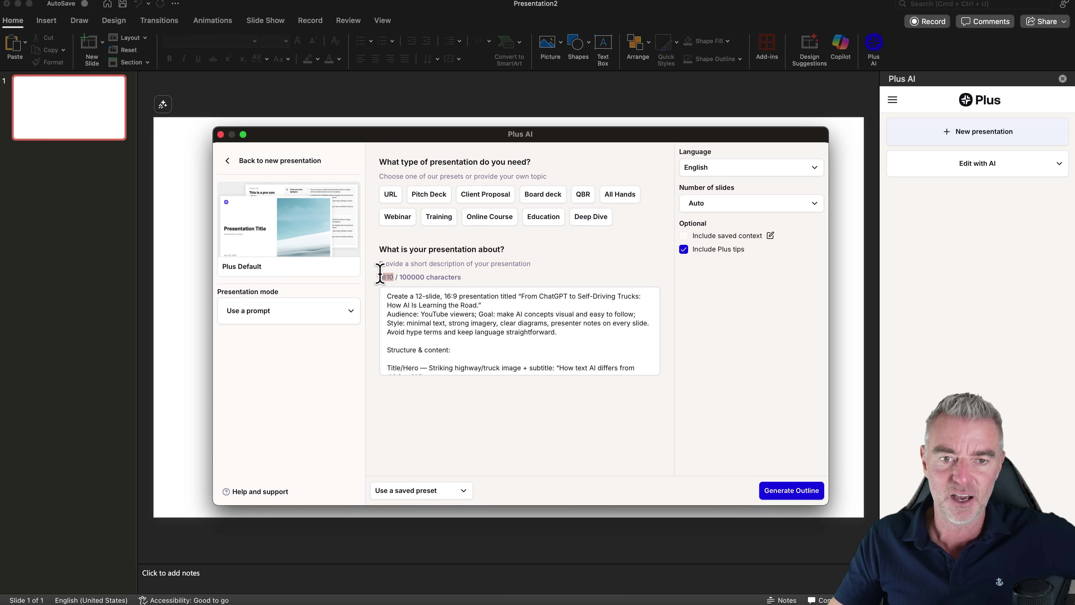
pyautogui.click(543, 341)
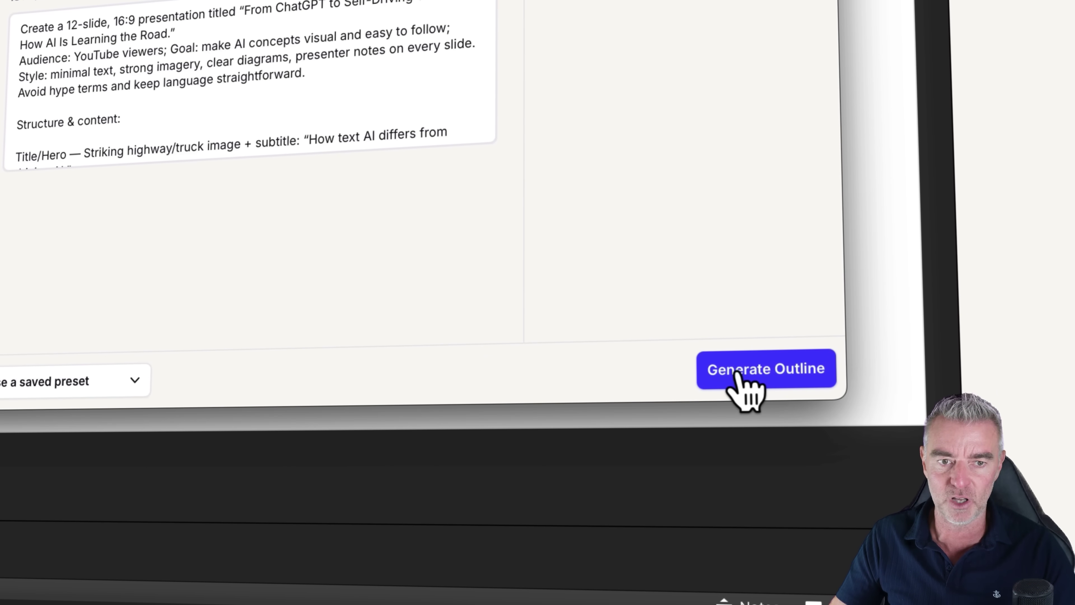
pyautogui.click(739, 371)
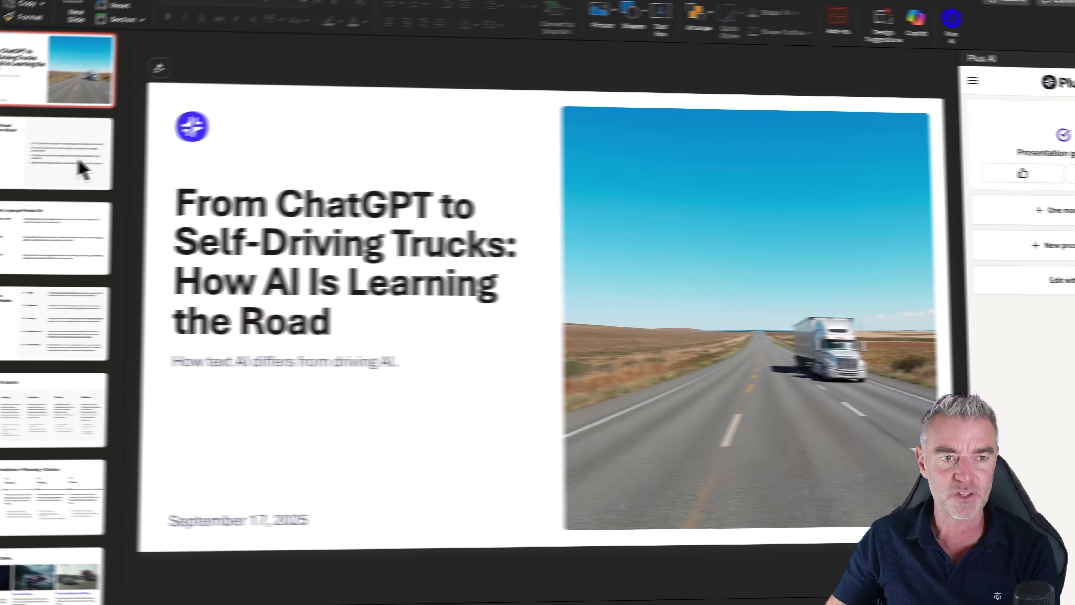
# Page through the slides from AI on the Road to Key Takeaways & Q&A, ending on Handling Edge Cases.
pyautogui.click(46, 176)
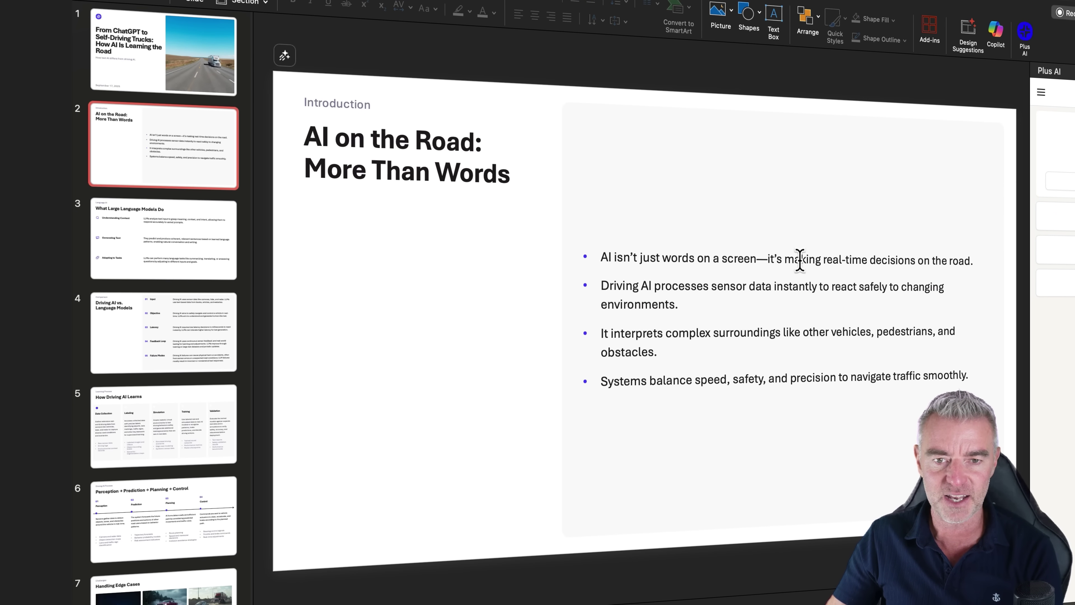
pyautogui.click(168, 332)
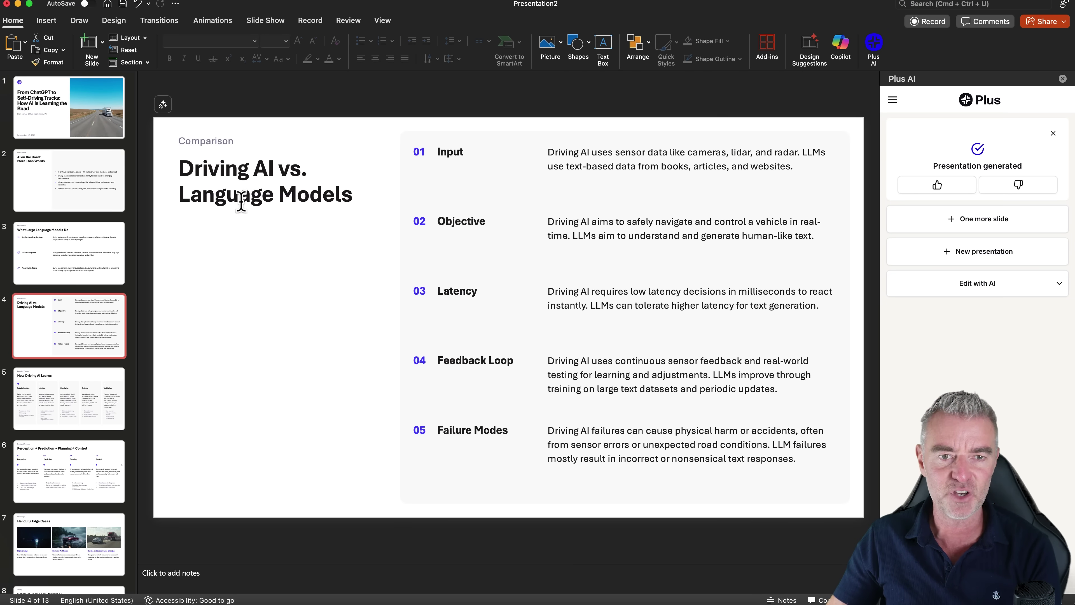
pyautogui.click(55, 426)
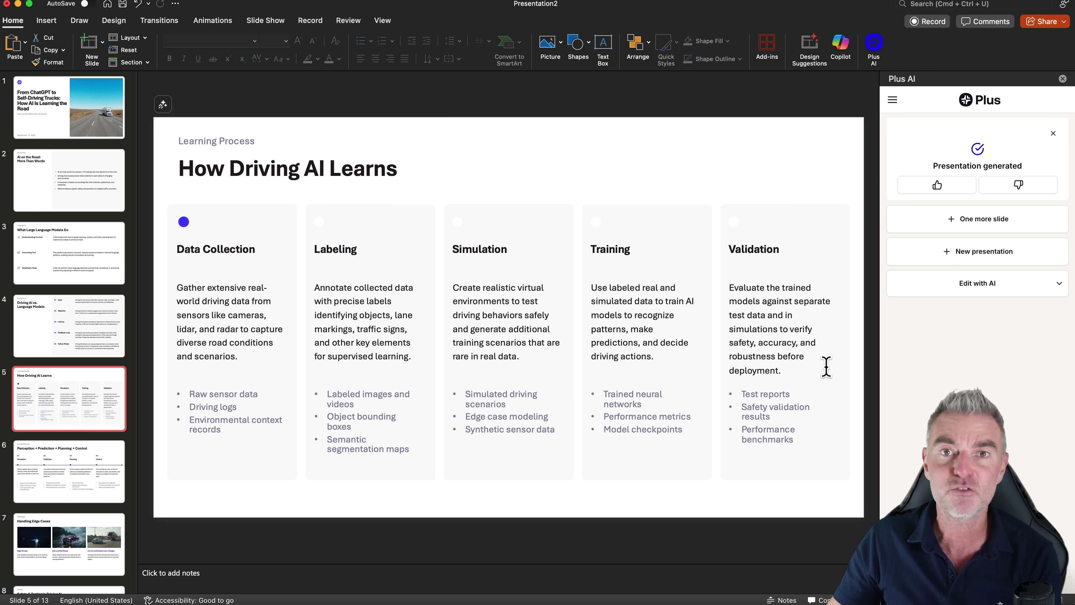
pyautogui.click(91, 471)
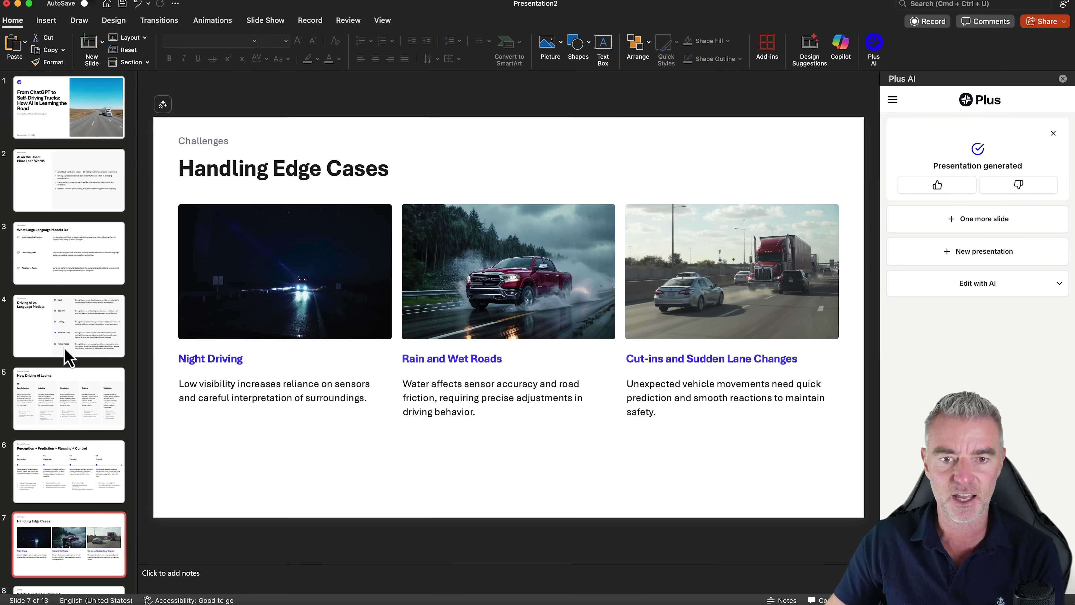
pyautogui.scroll(-5, 67, 355)
pyautogui.click(68, 439)
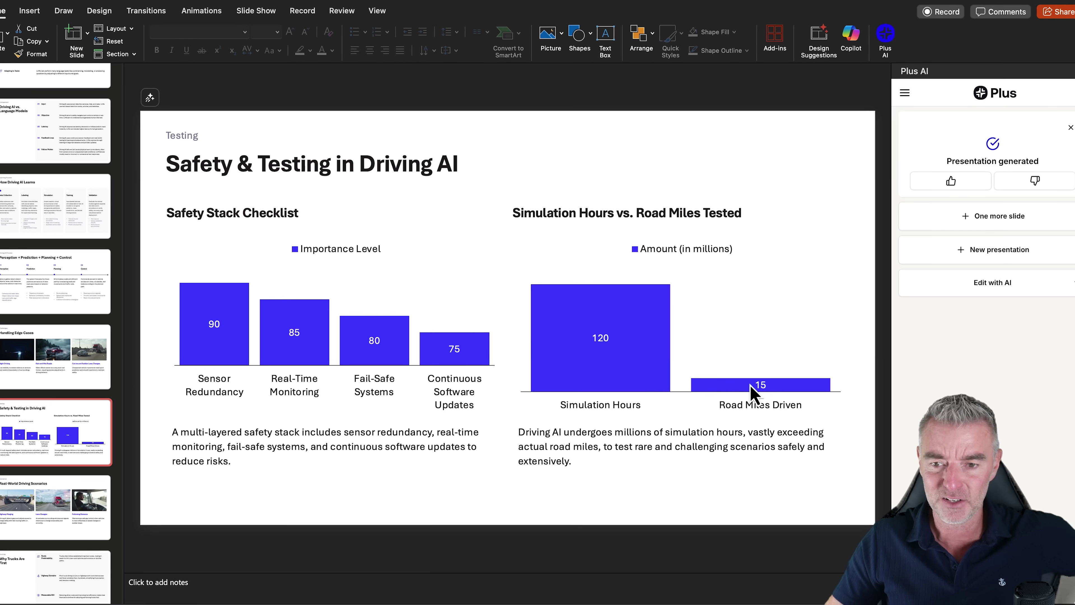
pyautogui.click(72, 487)
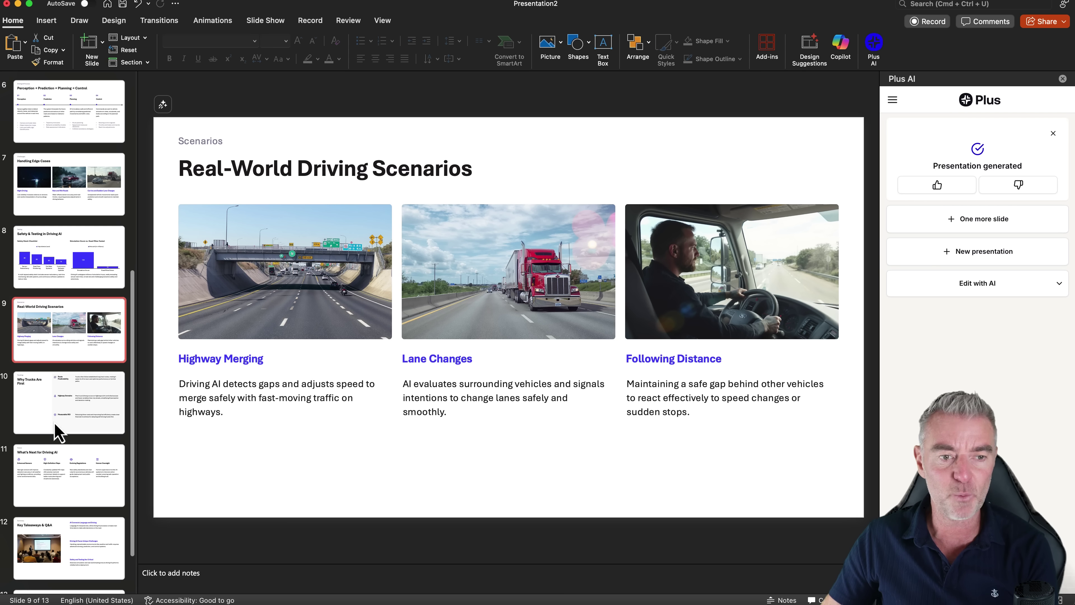
pyautogui.click(59, 430)
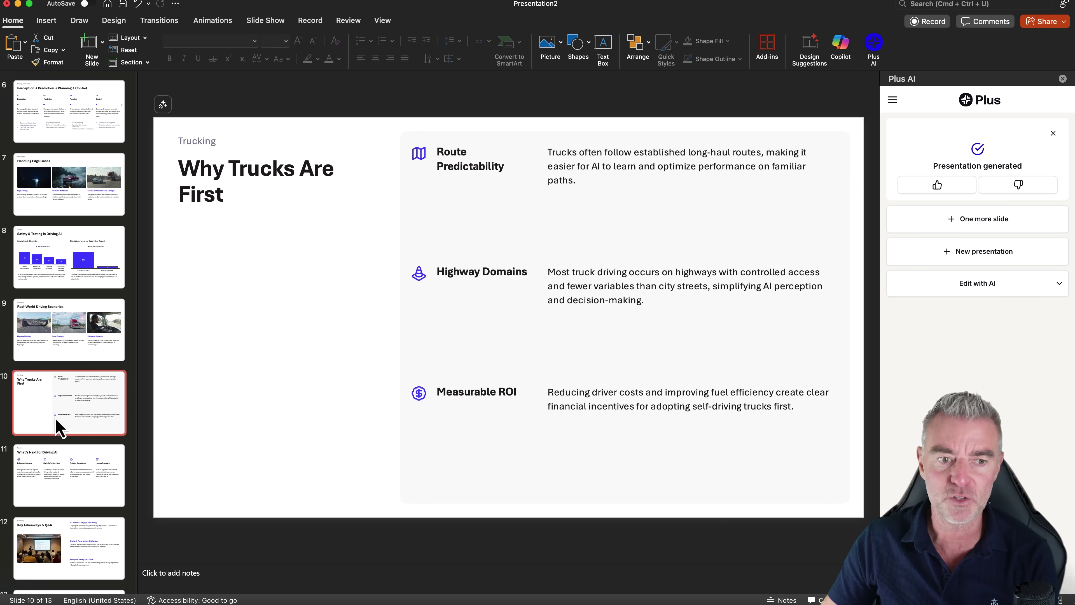
pyautogui.press('Down')
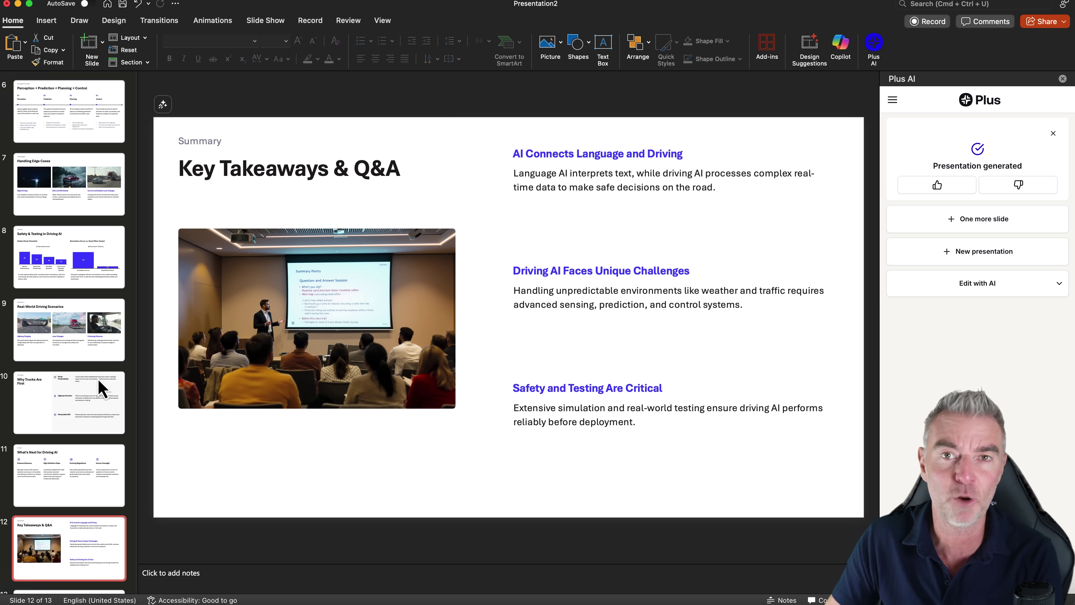
pyautogui.scroll(10, 89, 375)
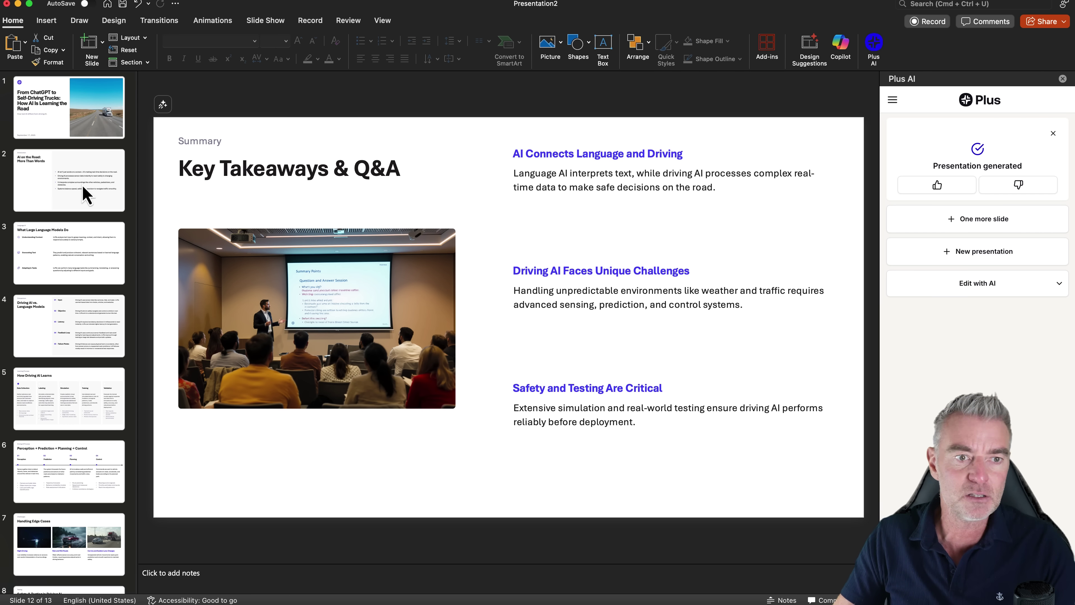
pyautogui.click(69, 542)
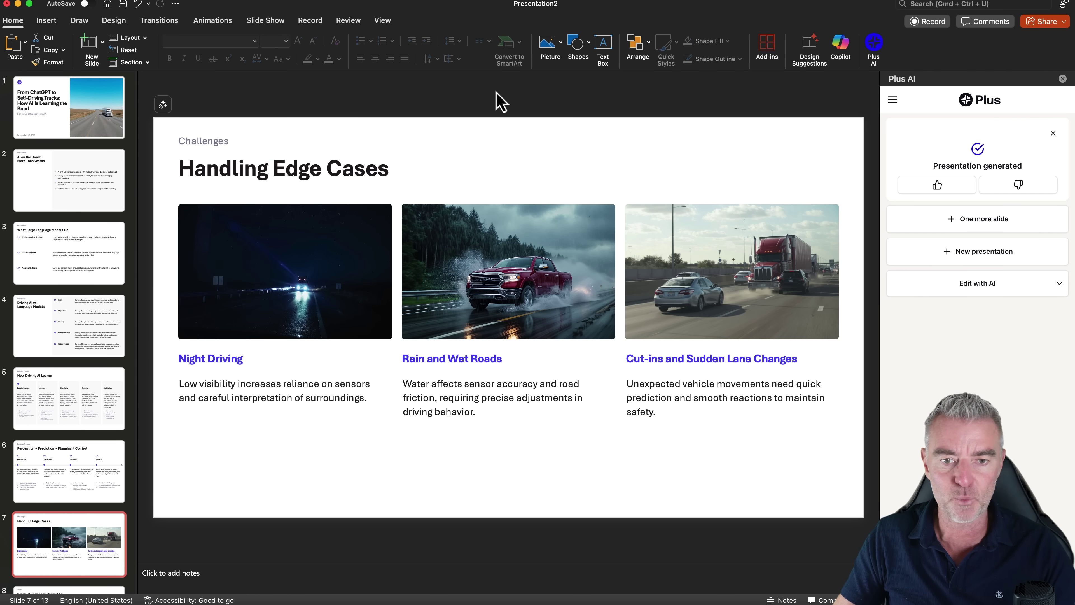
# Append filler letters to the Rain and Wet Roads caption and heading, then show Plus AI's editing actions.
pyautogui.doubleClick(478, 384)
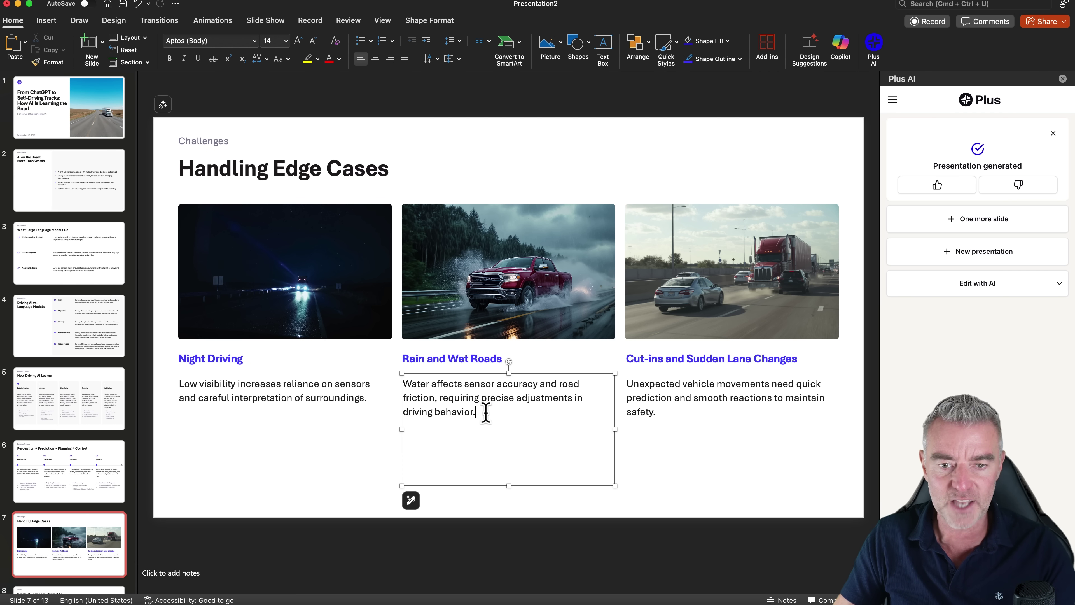
pyautogui.write('asdasdasdasdasd')
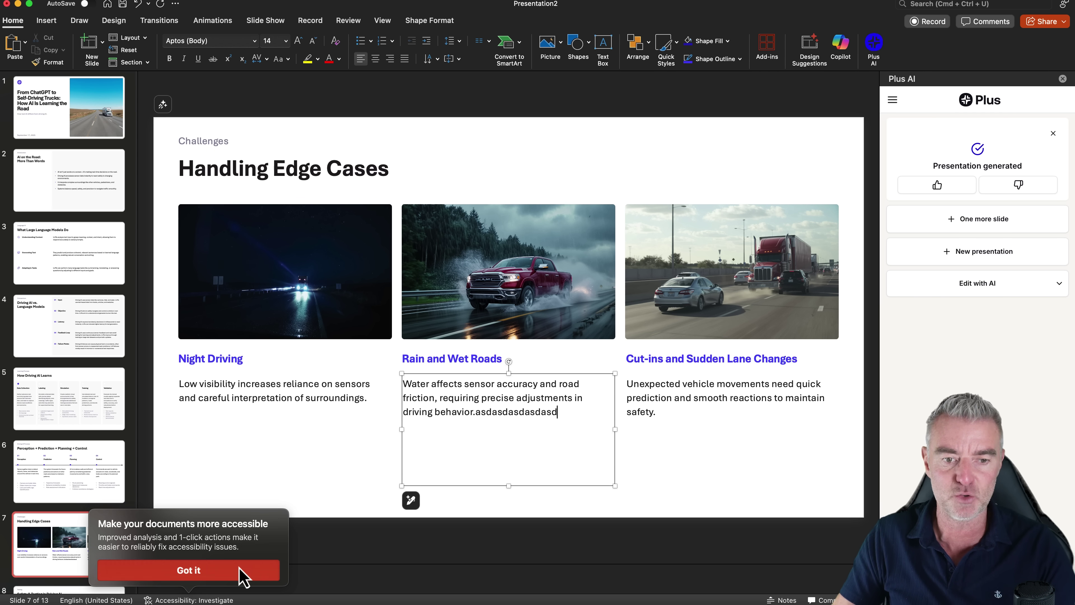
pyautogui.click(238, 570)
pyautogui.doubleClick(487, 359)
pyautogui.write('asdasdsadasd')
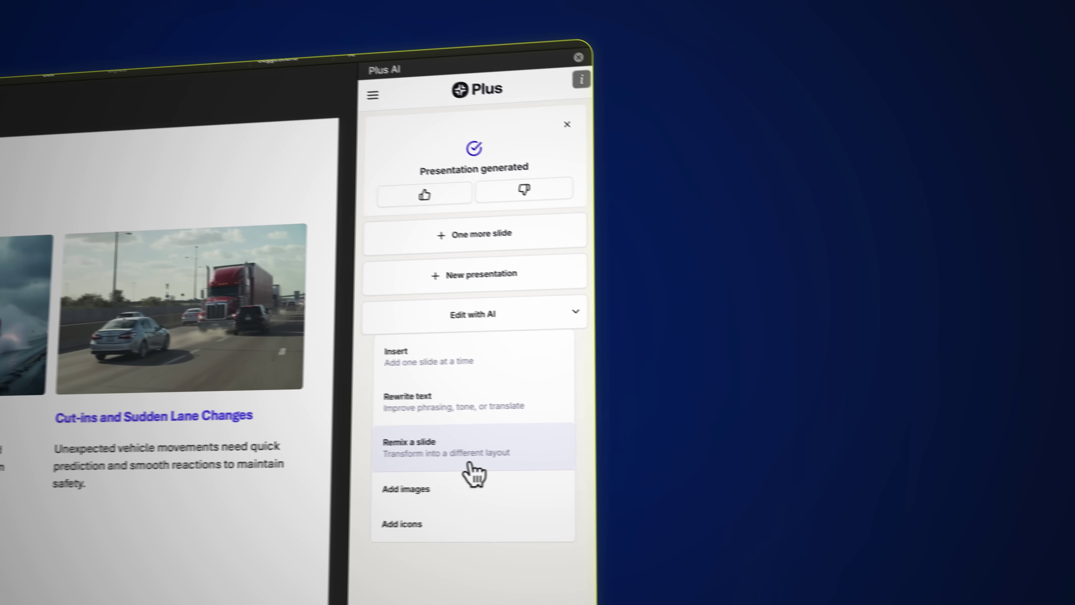
pyautogui.click(749, 367)
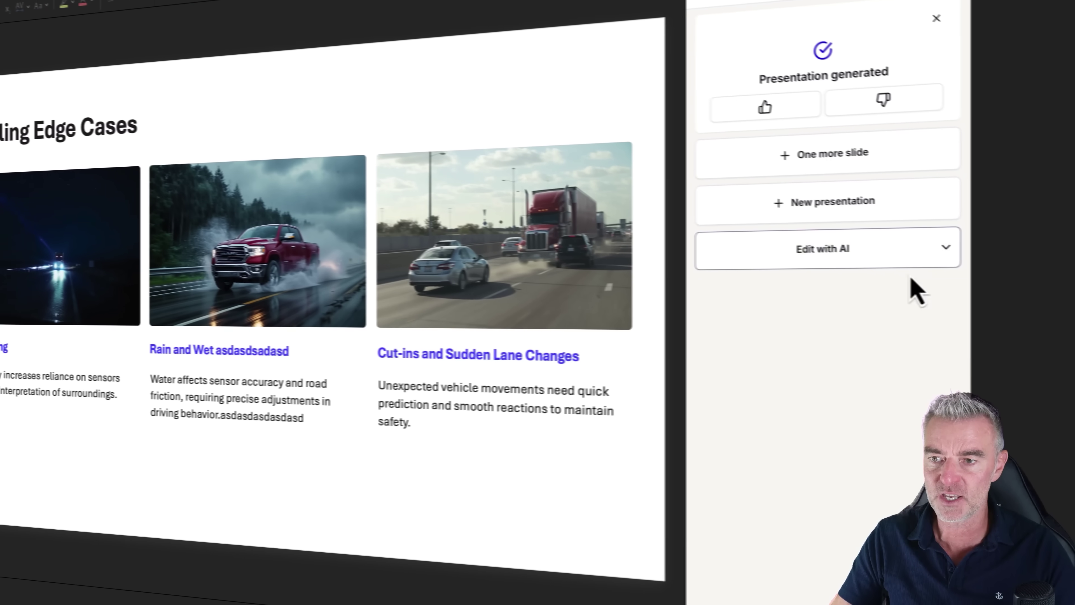
pyautogui.click(799, 253)
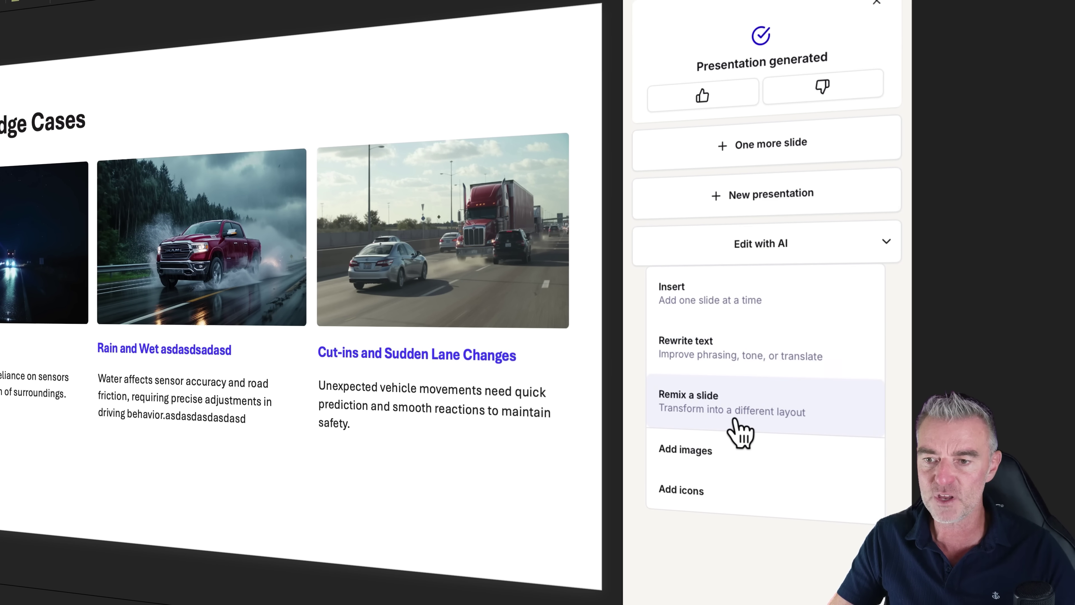
# Remix slide 7 into the '5 sections and icons' layout.
pyautogui.click(714, 419)
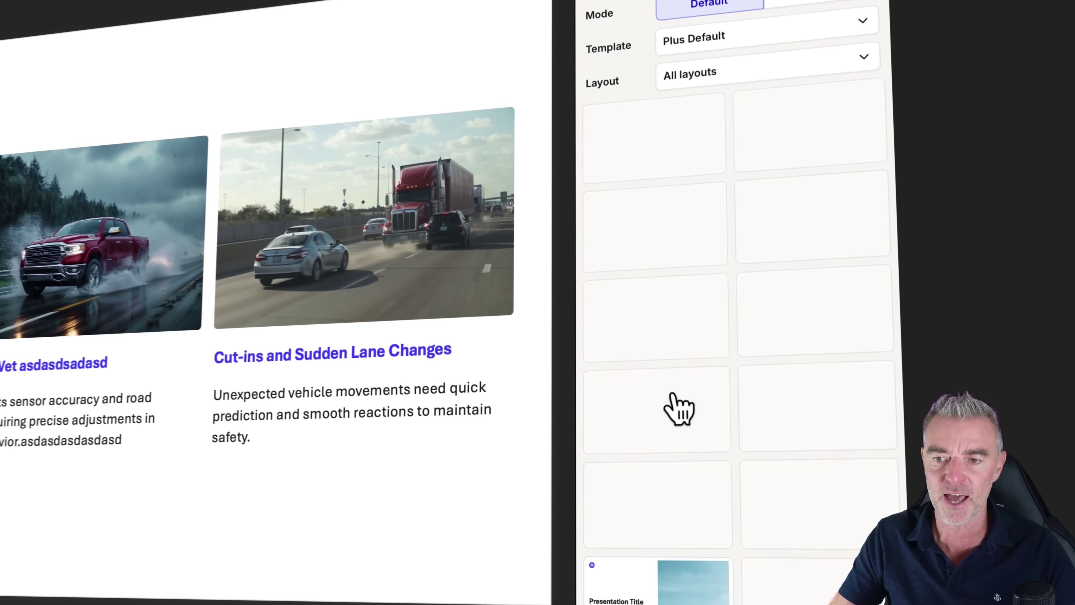
pyautogui.scroll(-3, 631, 303)
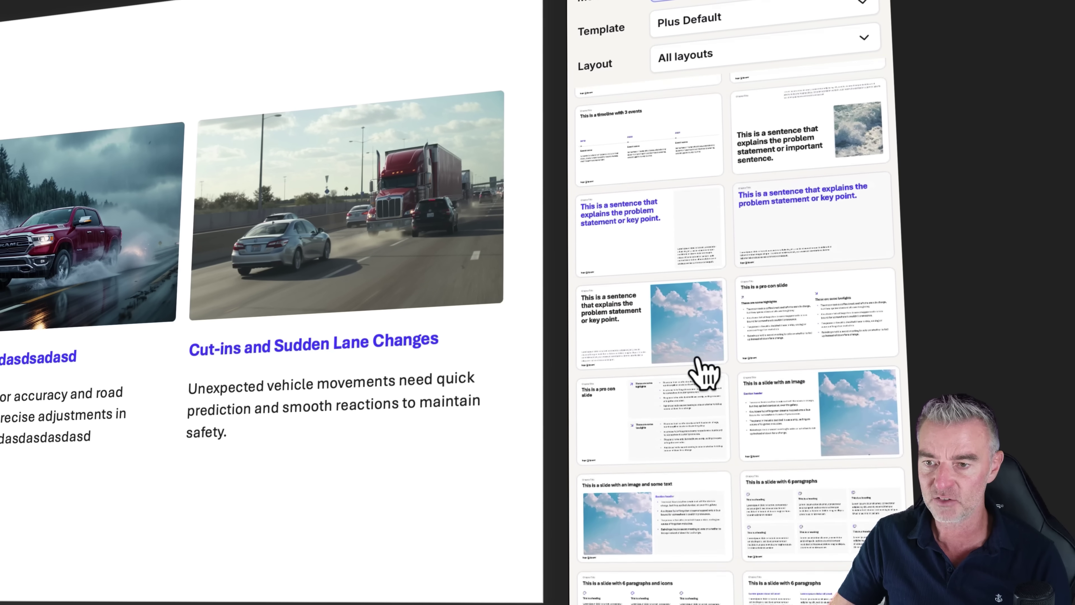
pyautogui.scroll(-12, 703, 368)
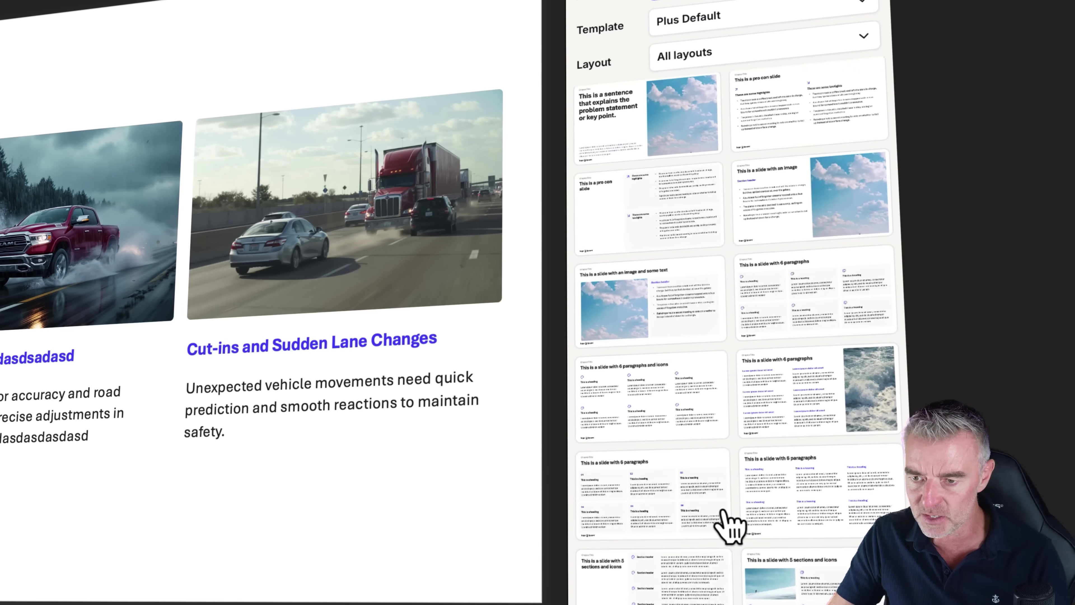
pyautogui.scroll(-5, 726, 525)
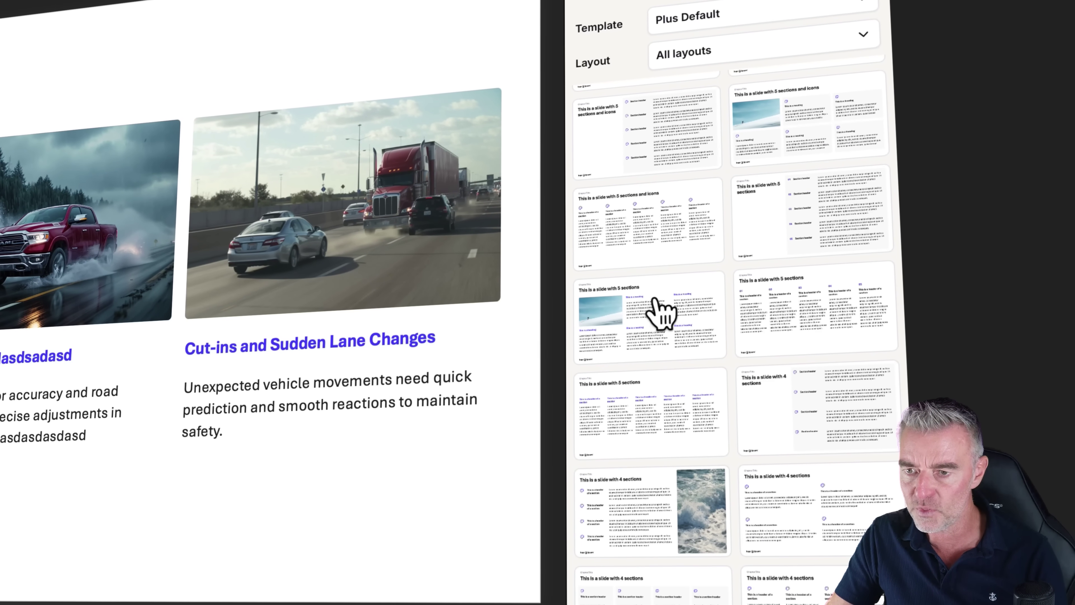
pyautogui.click(662, 233)
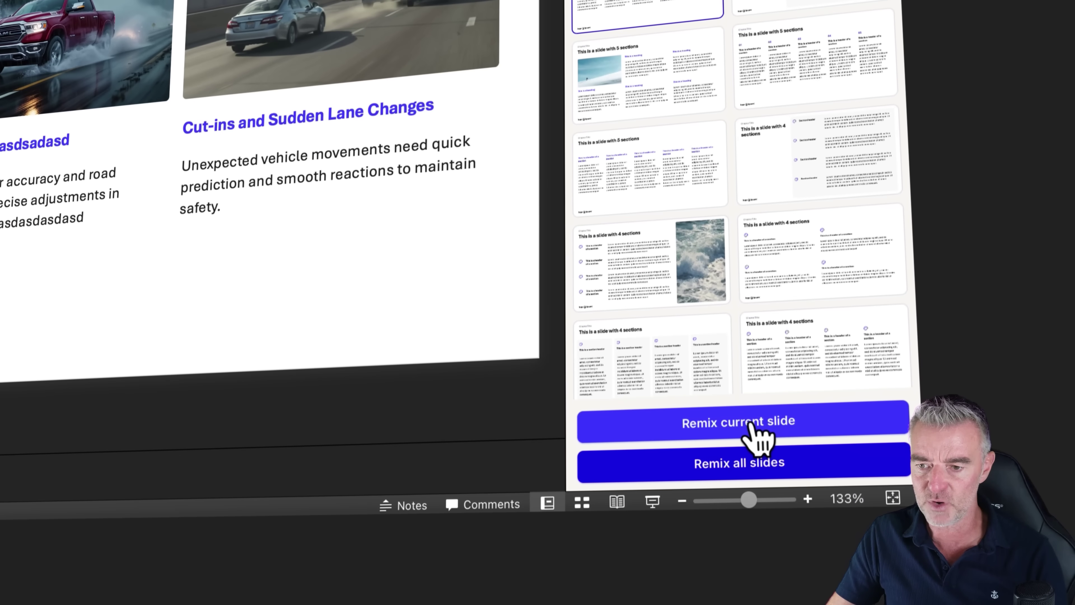
pyautogui.click(756, 419)
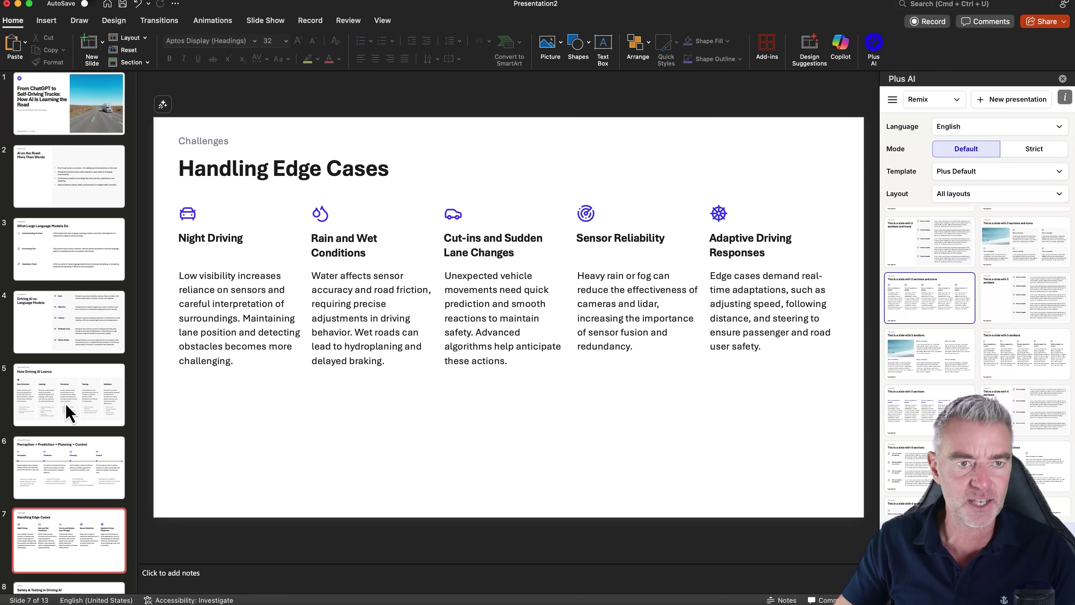
pyautogui.press('Home')
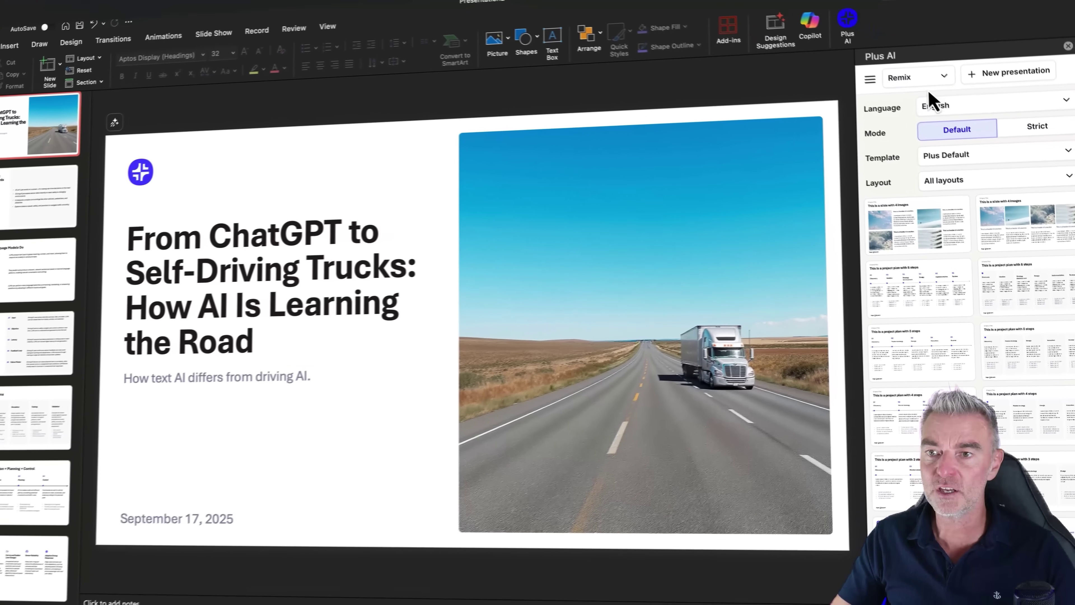
# Switch Plus AI to Add images and show the available image sources.
pyautogui.click(934, 99)
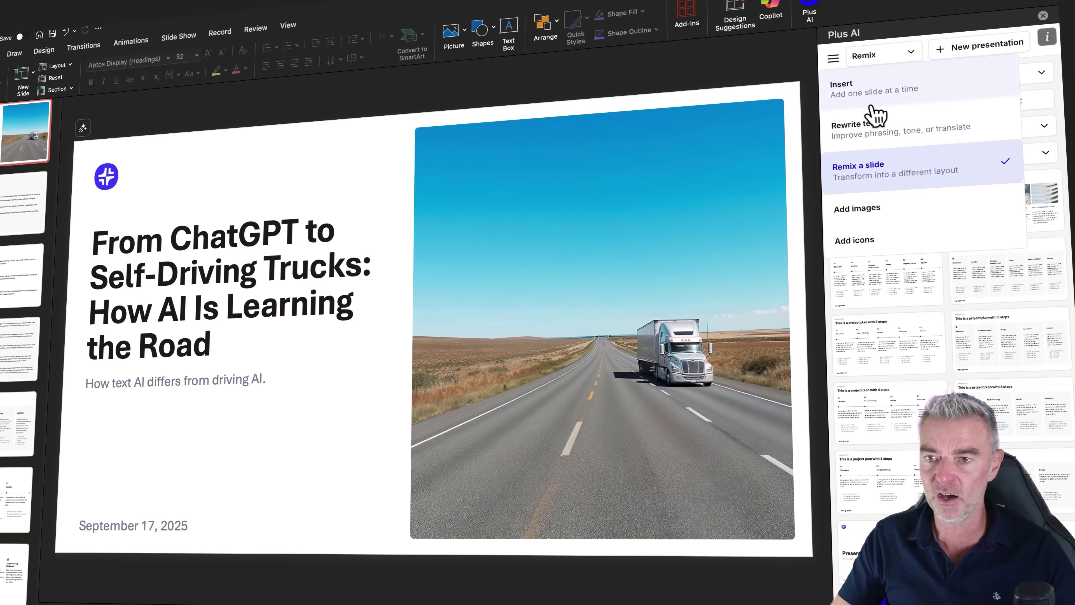
pyautogui.click(864, 218)
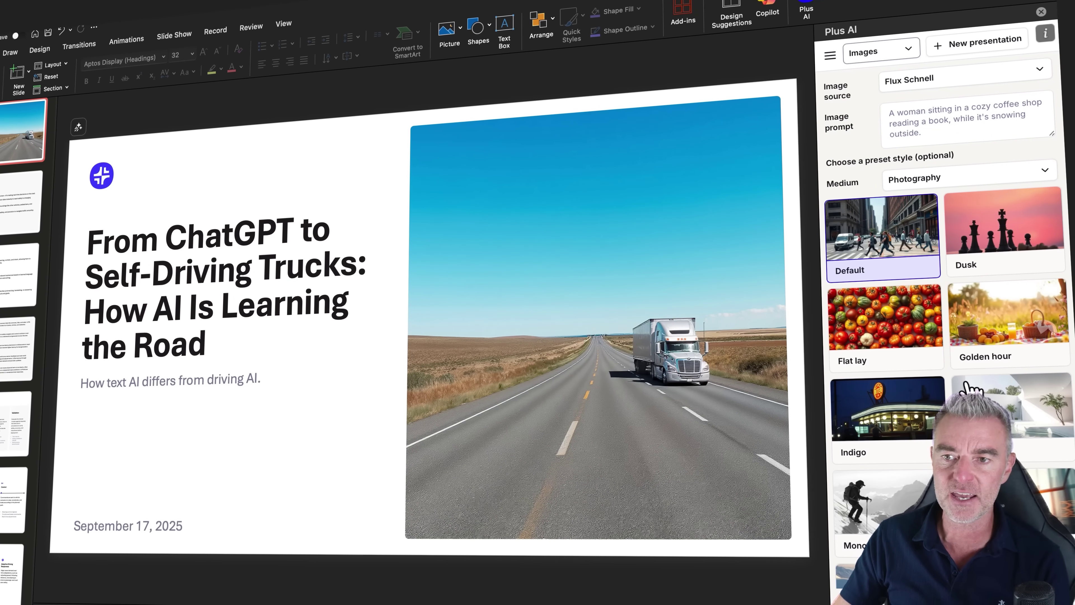
pyautogui.scroll(-1, 969, 387)
pyautogui.click(923, 80)
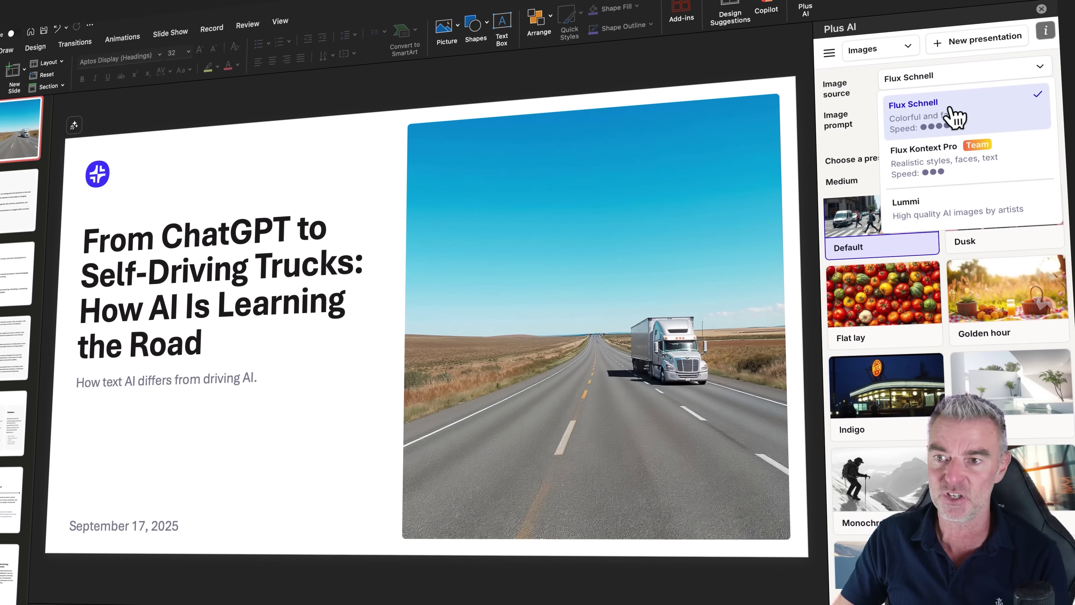
# Keep Flux Schnell and enter the prompt 'a futursitc lorry going along the highway through the desert'.
pyautogui.click(951, 111)
pyautogui.click(942, 129)
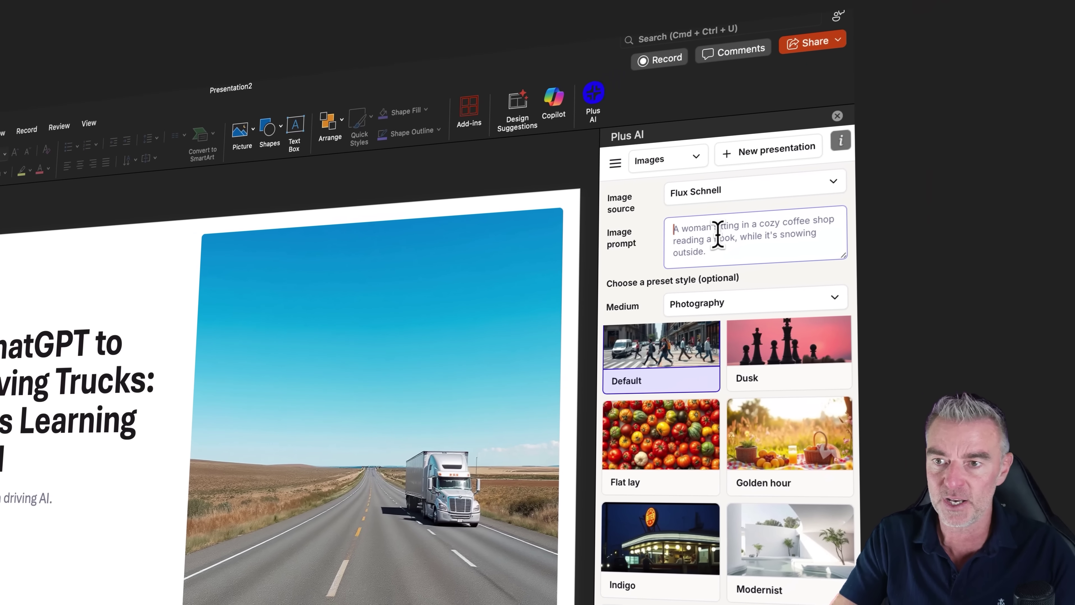
pyautogui.write('a futursitc')
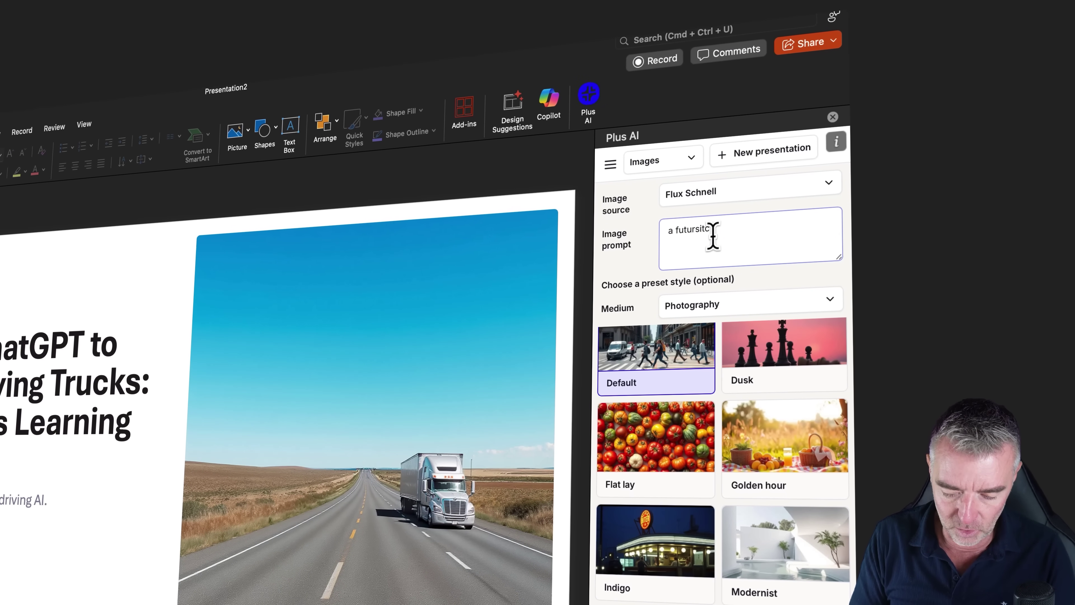
pyautogui.write(' lorry going alon')
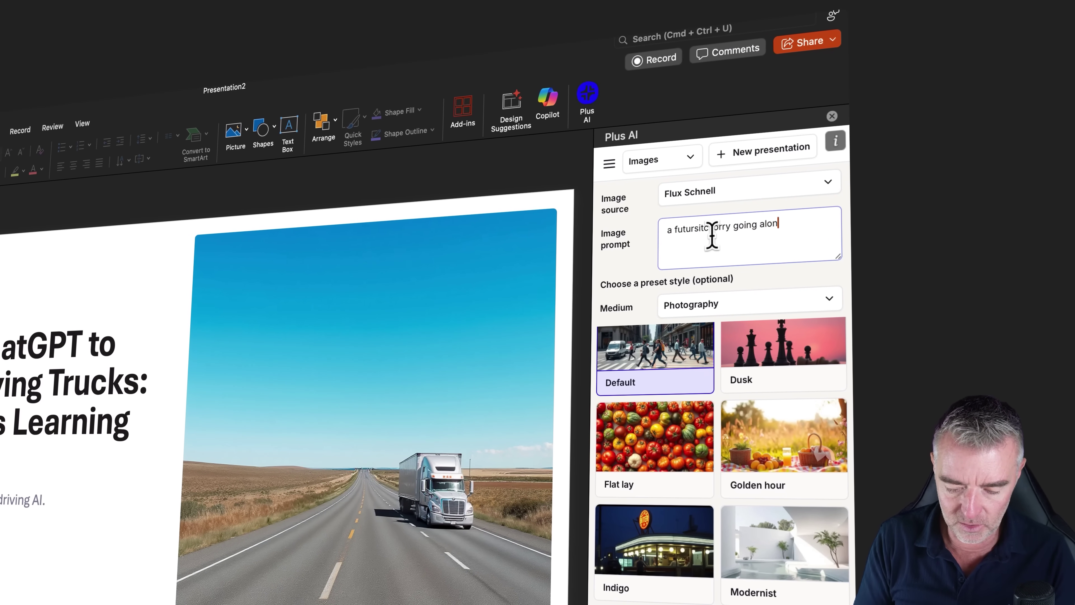
pyautogui.write('g the highway through ')
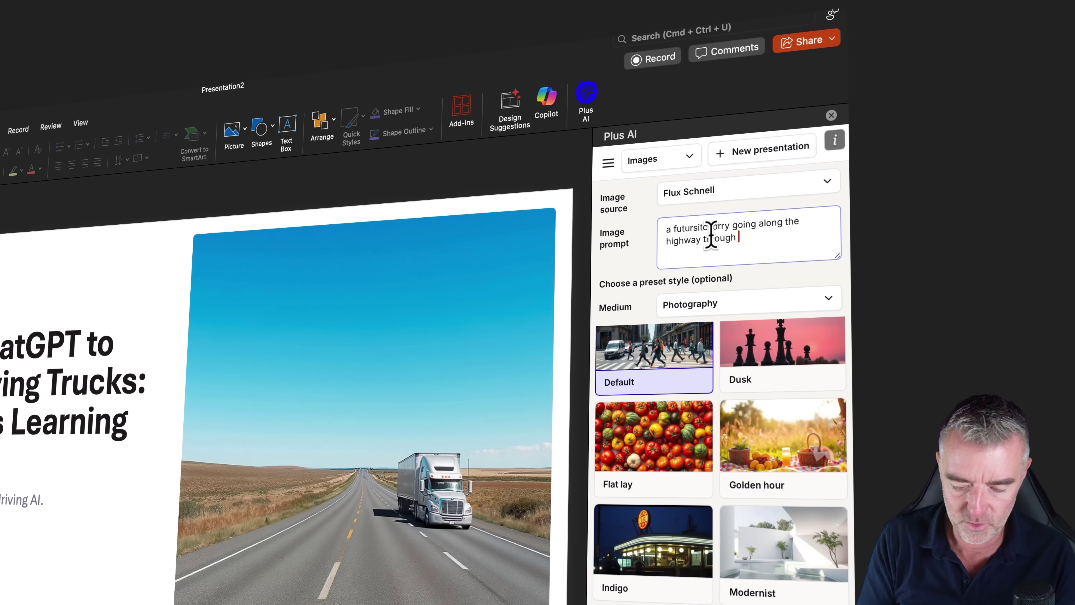
pyautogui.write('the desert')
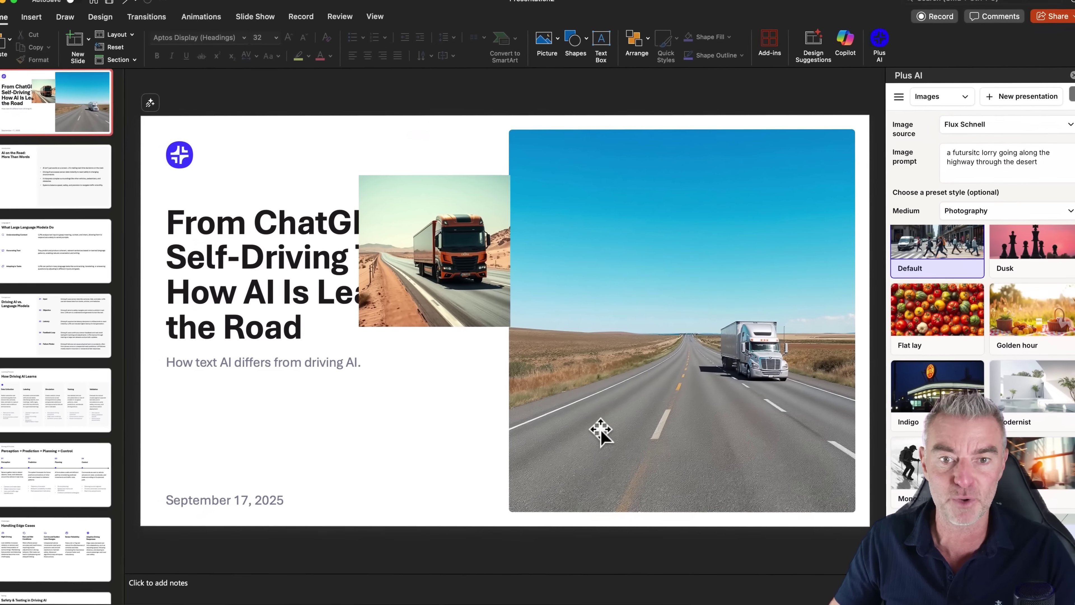
# Delete the road photo and enlarge the truck image to fill the title slide's right side.
pyautogui.moveTo(463, 315); pyautogui.dragTo(449, 449)
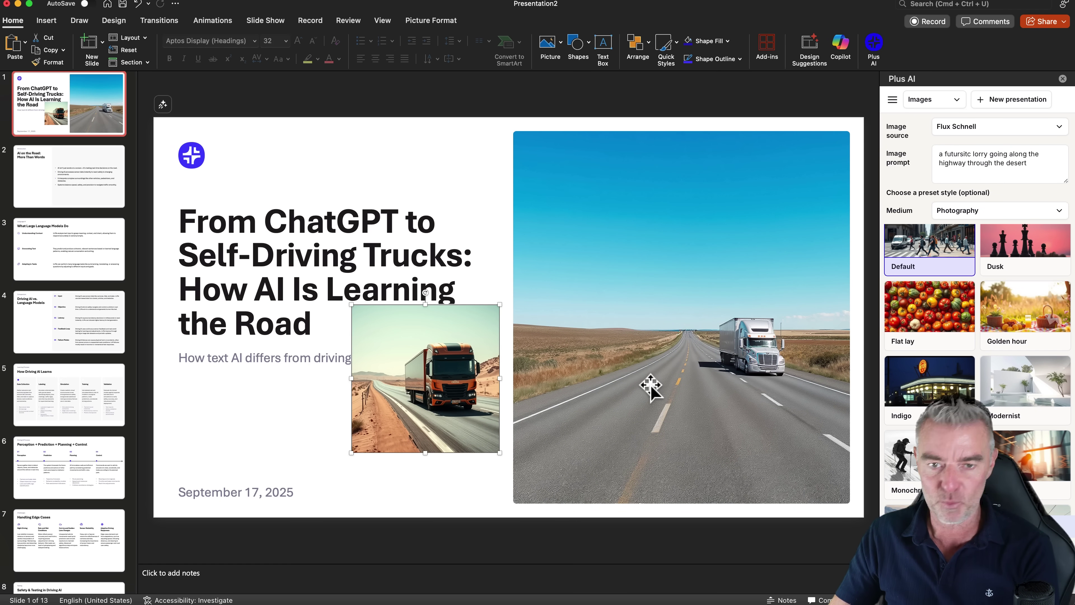
pyautogui.click(654, 386)
pyautogui.press('Delete')
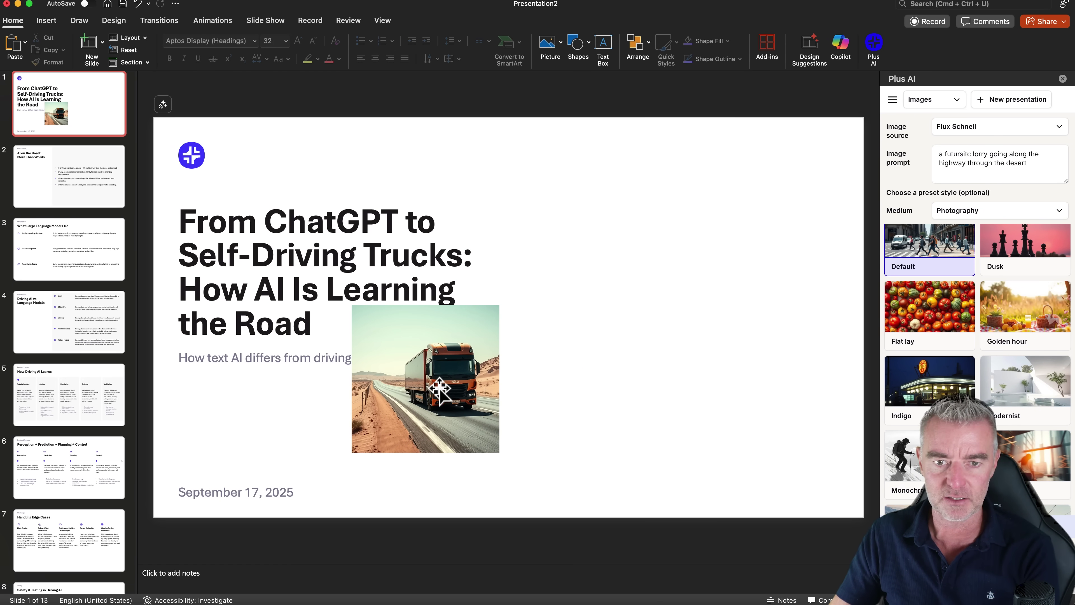
pyautogui.moveTo(435, 387); pyautogui.dragTo(588, 229)
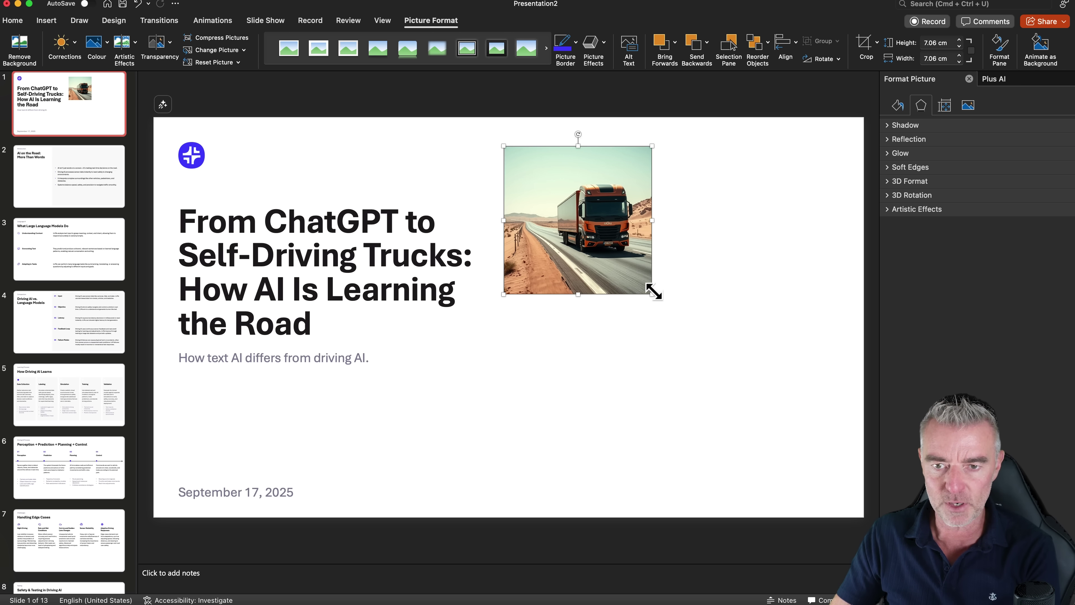
pyautogui.moveTo(654, 292); pyautogui.dragTo(839, 487)
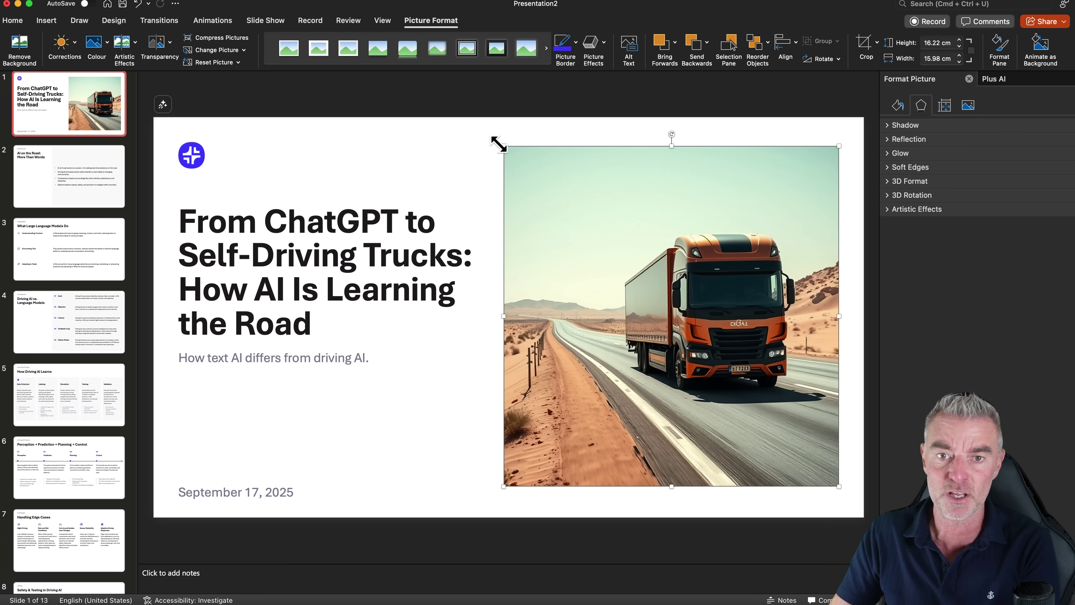
pyautogui.moveTo(504, 146); pyautogui.dragTo(489, 142)
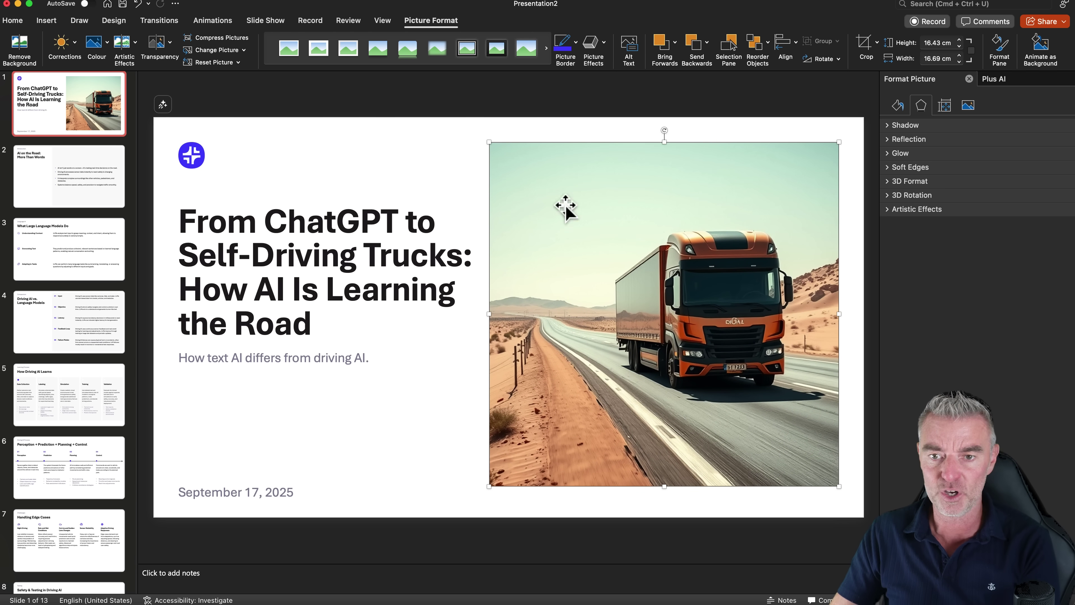
pyautogui.moveTo(628, 287); pyautogui.dragTo(633, 286)
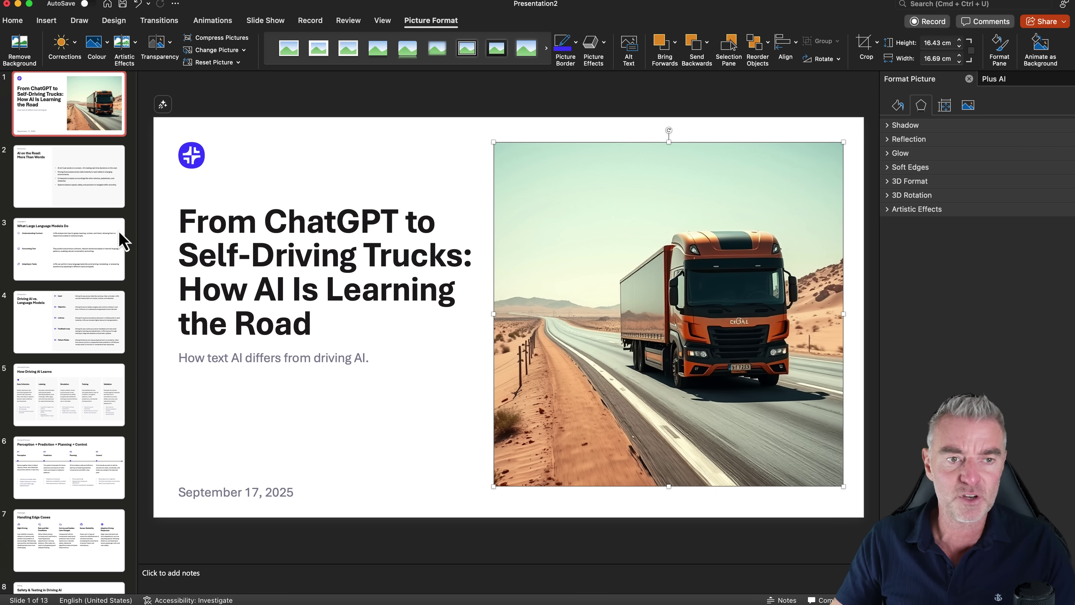
pyautogui.moveTo(123, 241); pyautogui.dragTo(45, 252)
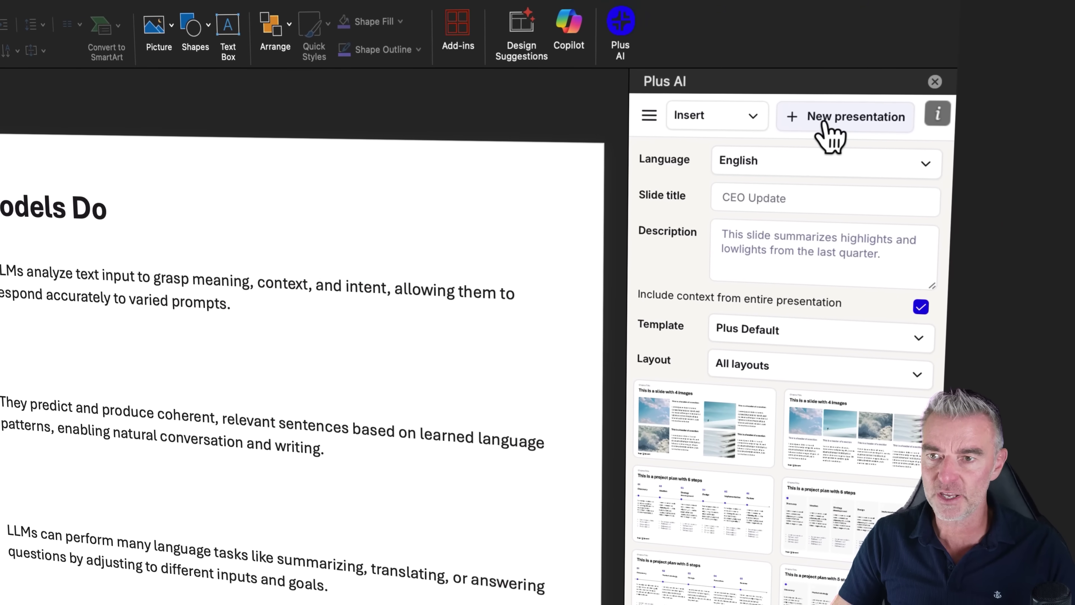
# Start a new Plus AI presentation based on the Insight Modern template from the gallery.
pyautogui.click(825, 125)
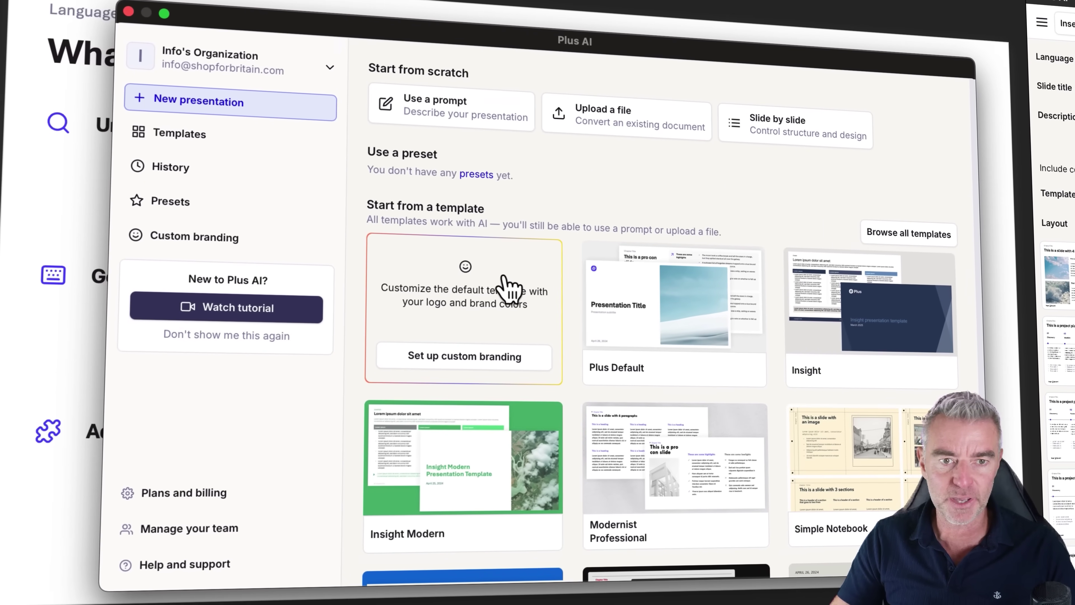
pyautogui.click(178, 134)
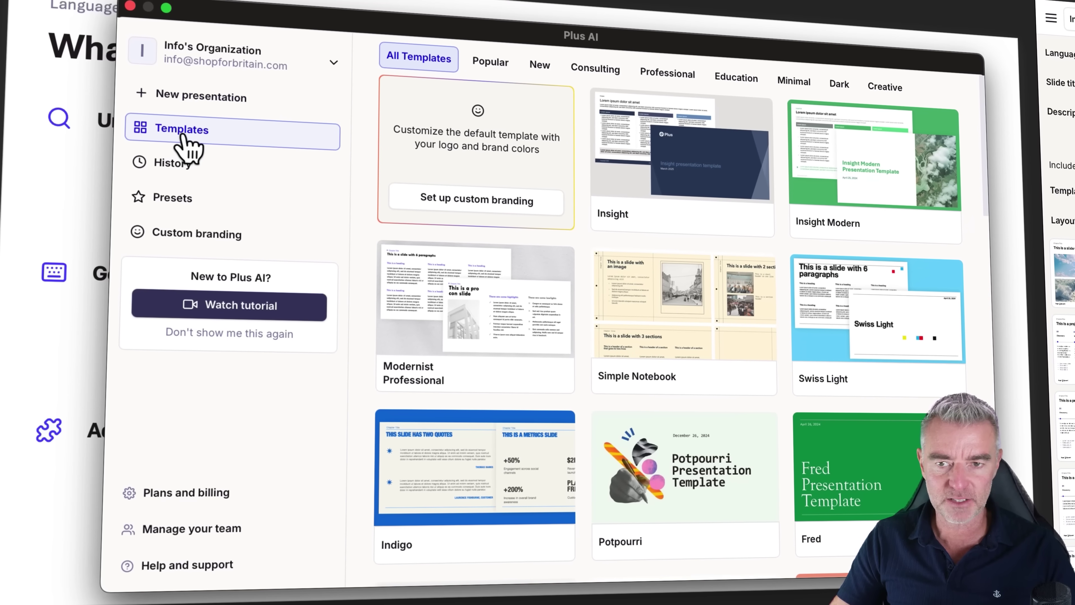
pyautogui.moveTo(735, 463)
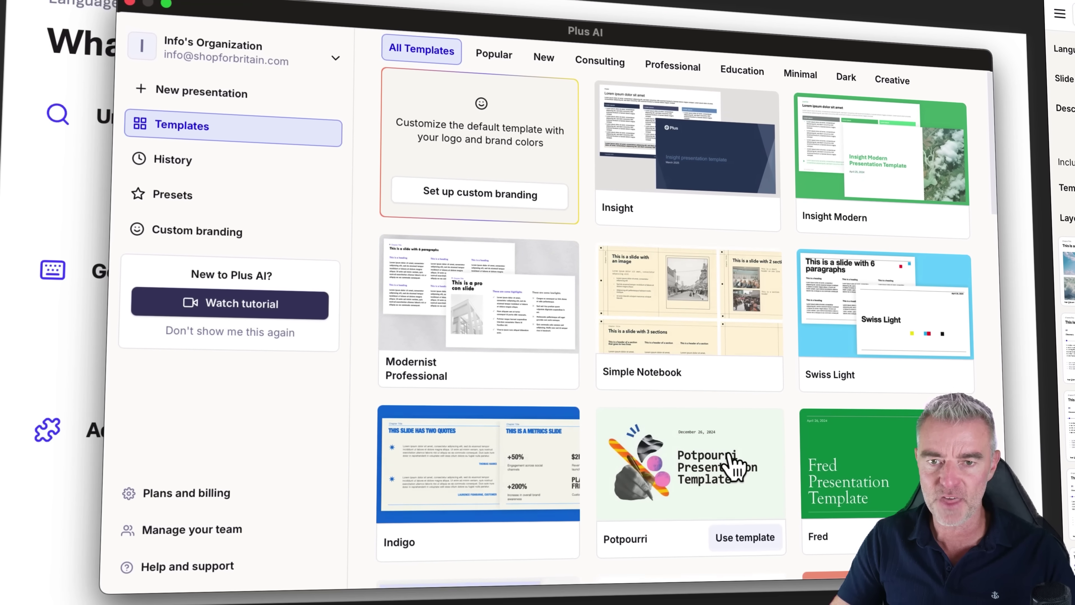
pyautogui.moveTo(644, 186)
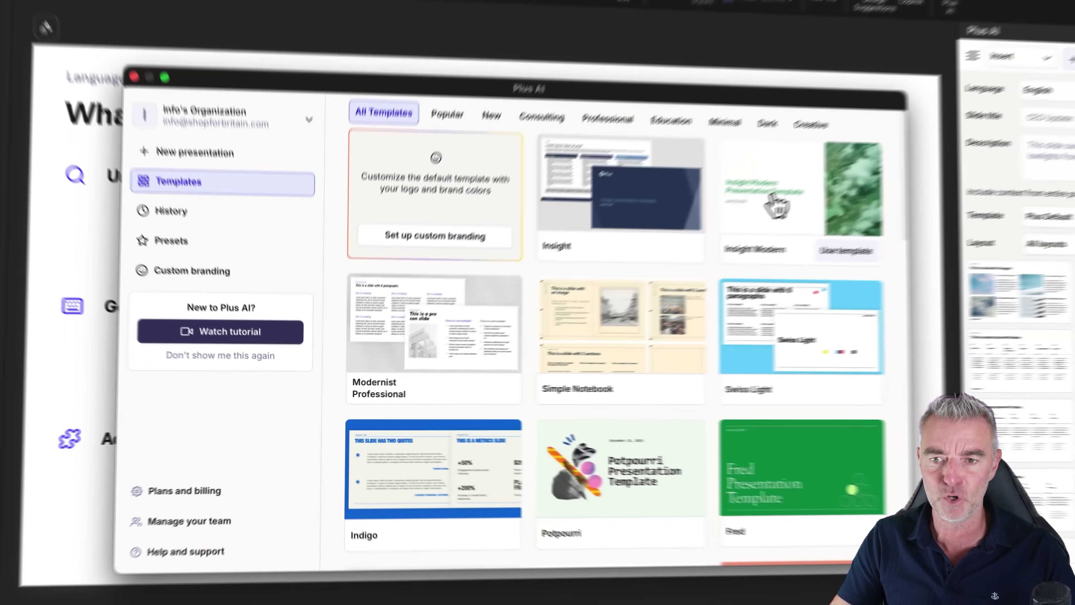
pyautogui.click(944, 220)
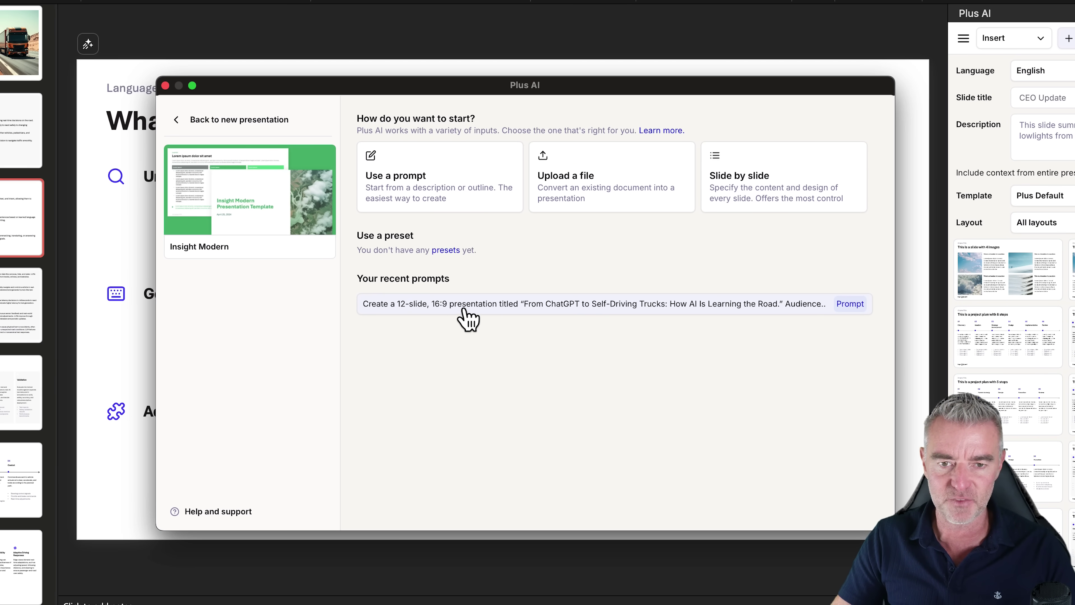
# Paste the kid-friendly cartoon lesson description as the prompt, keep English, and generate the outline.
pyautogui.click(446, 174)
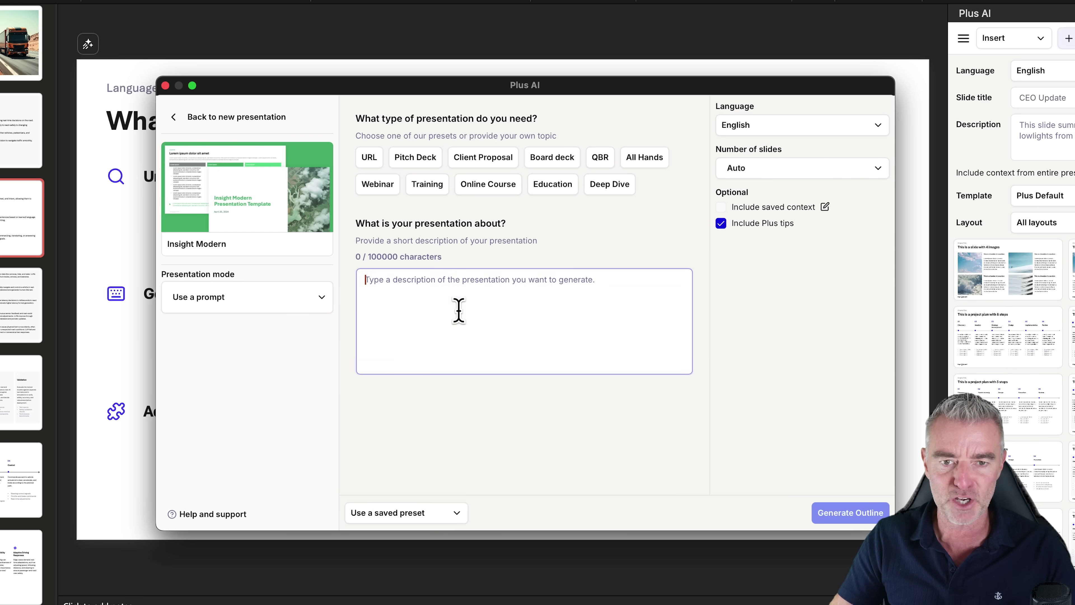
pyautogui.press('super+v')
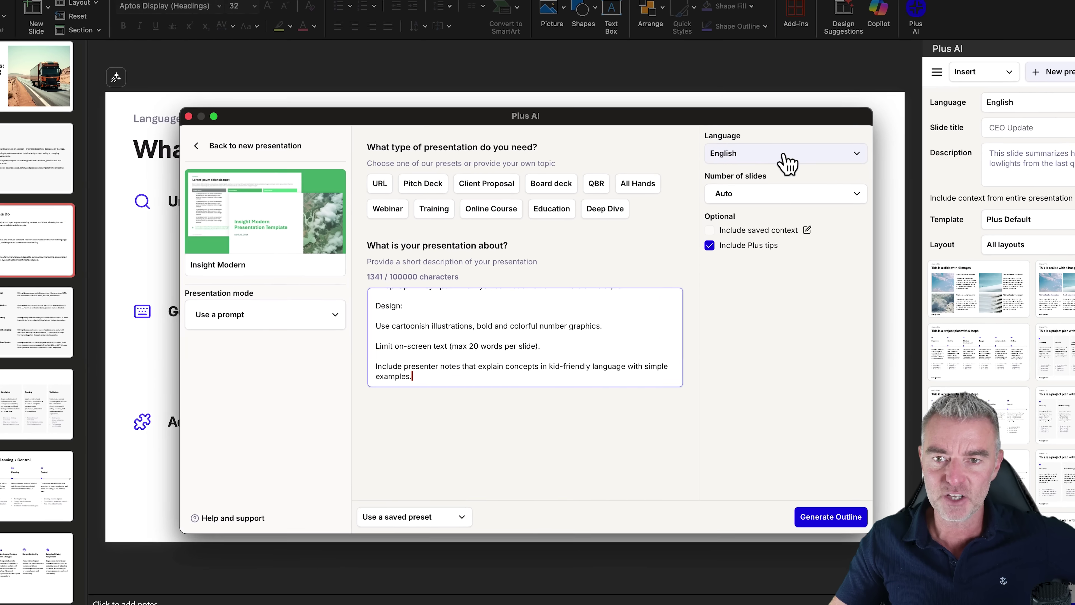
pyautogui.click(789, 160)
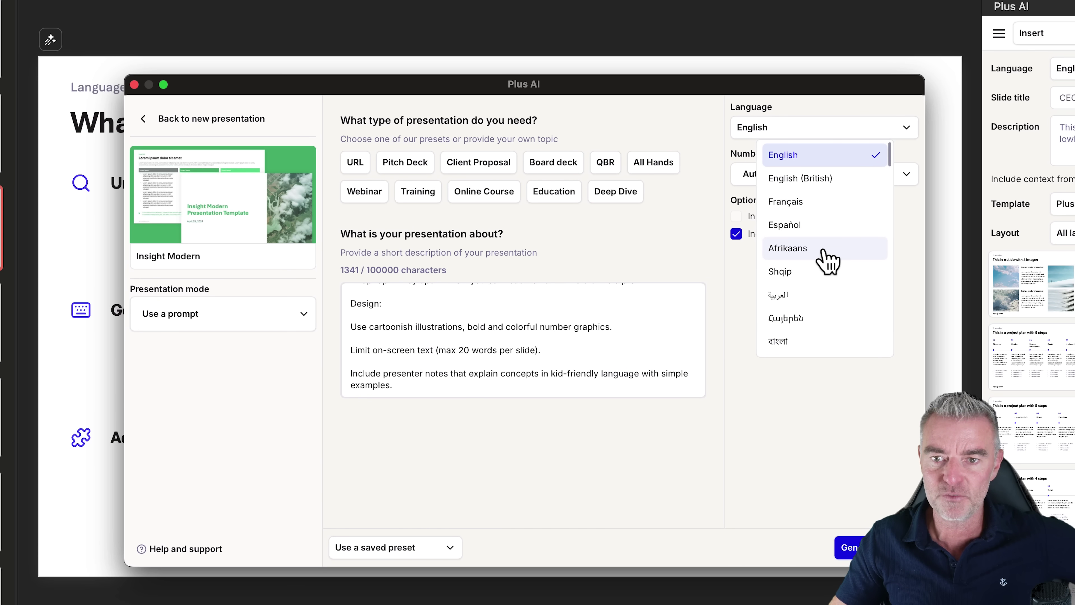
pyautogui.scroll(-5, 828, 260)
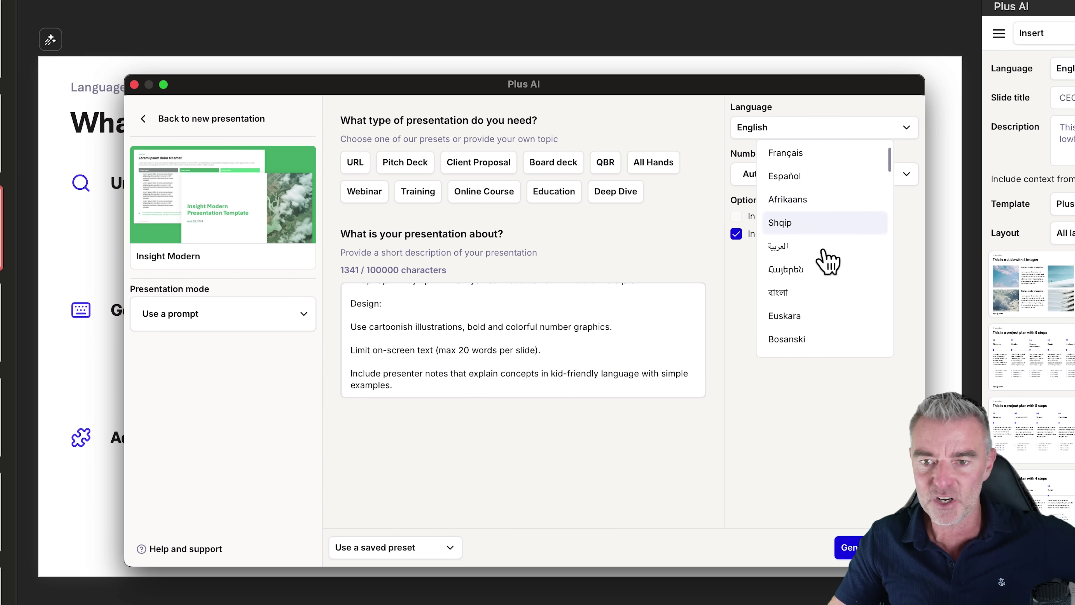
pyautogui.scroll(-15, 828, 260)
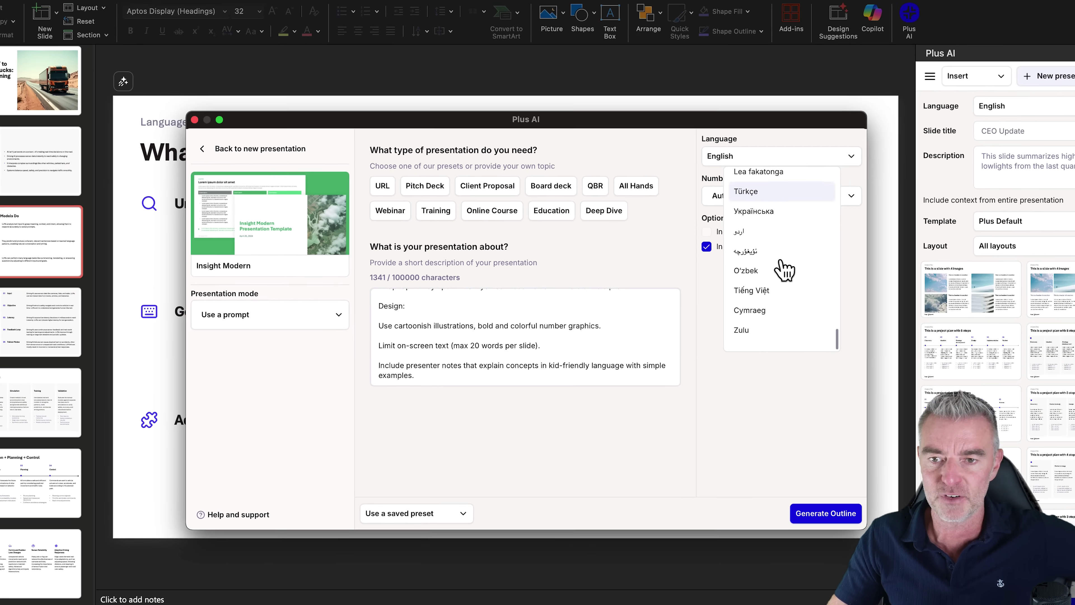
pyautogui.scroll(15, 785, 269)
pyautogui.click(650, 493)
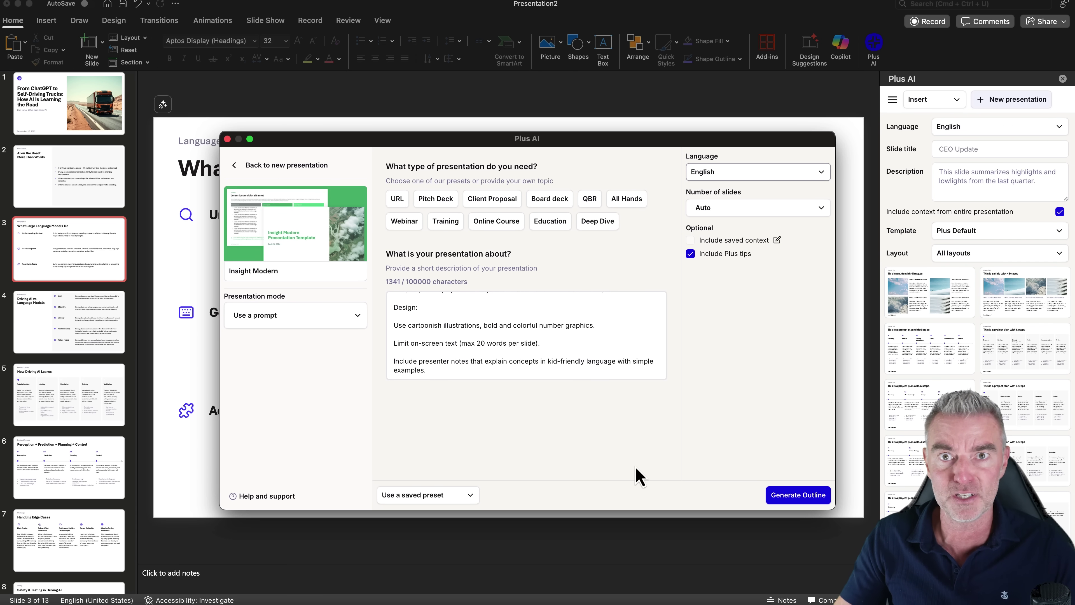
pyautogui.click(796, 497)
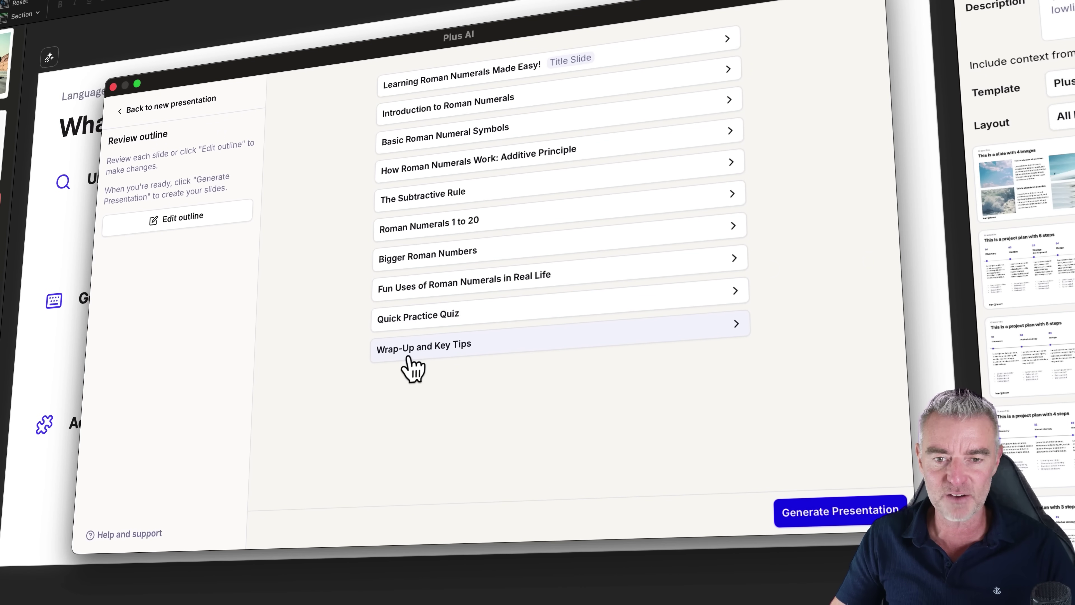
# Build the full 'Learning Roman Numerals Made Easy!' deck from the 10-slide outline.
pyautogui.click(832, 512)
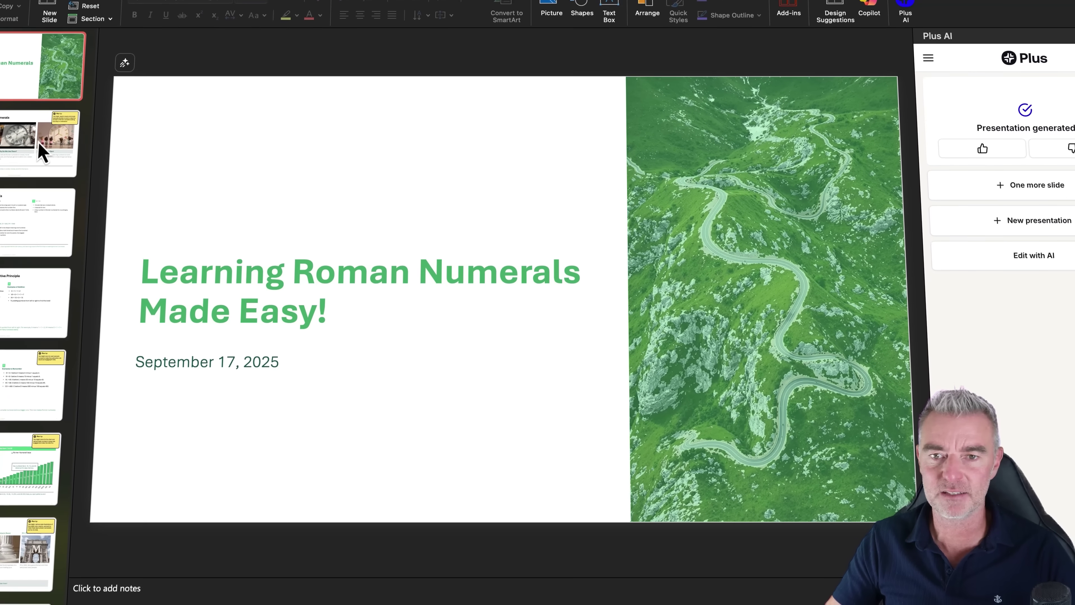
# Step through slides 2 to 6, from Introduction to Roman Numerals to Roman Numerals 1 to 20.
pyautogui.click(40, 144)
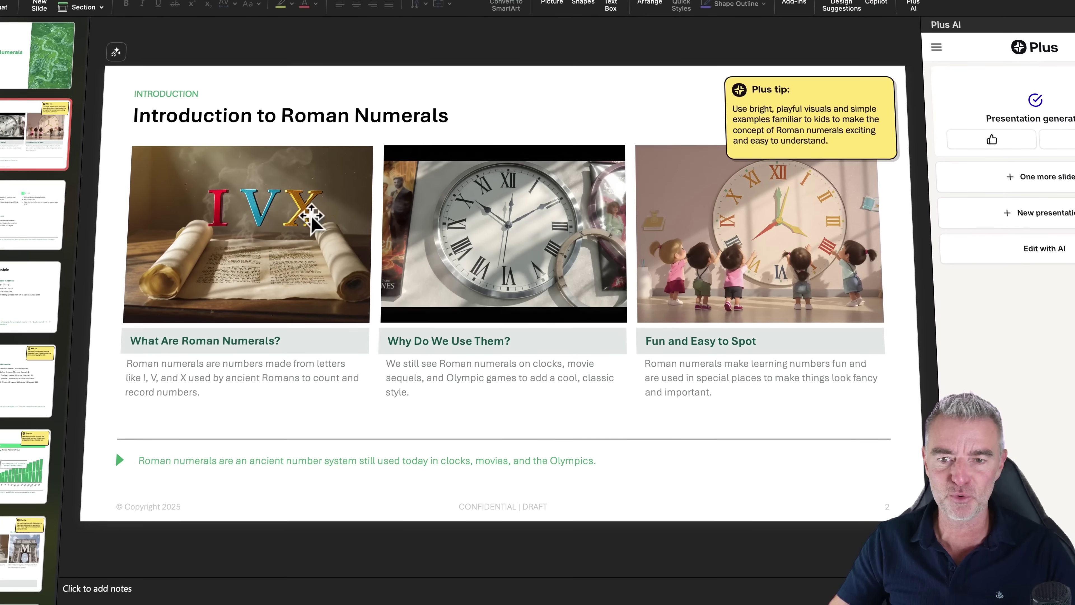
pyautogui.click(53, 207)
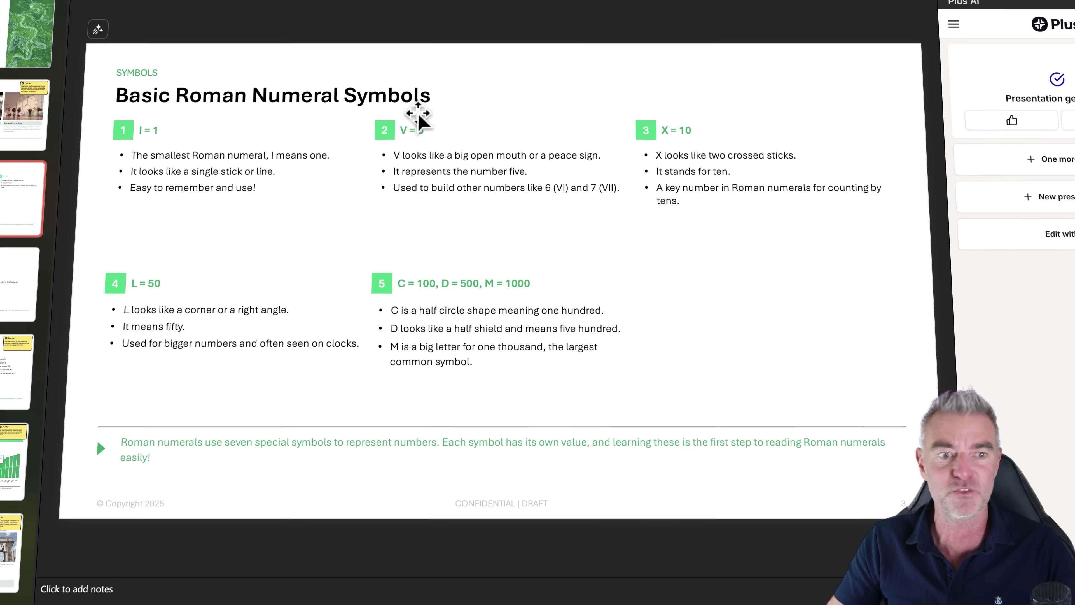
pyautogui.press('Down')
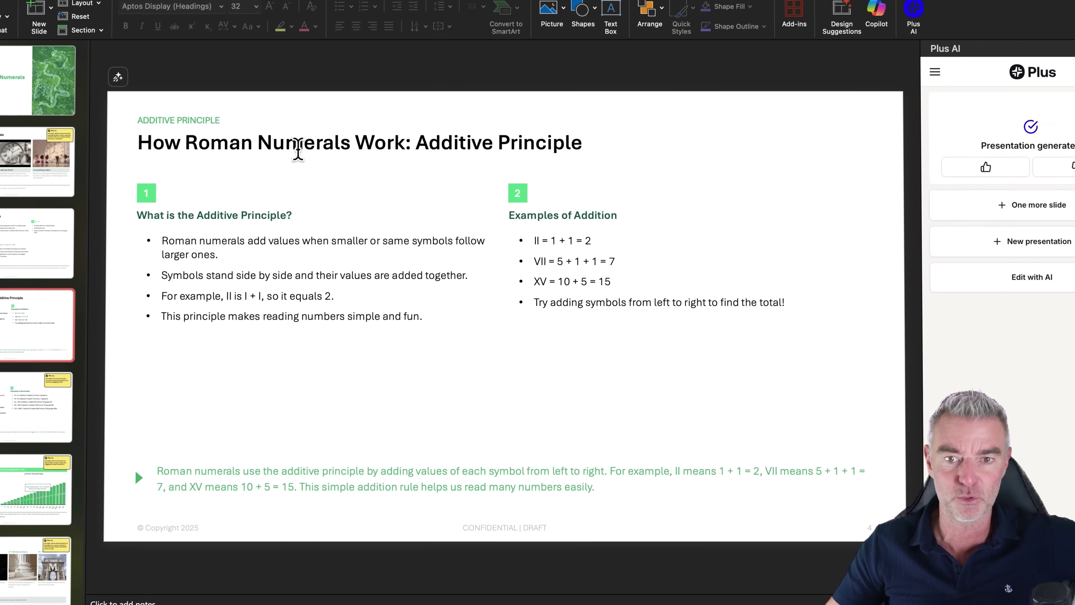
pyautogui.click(40, 432)
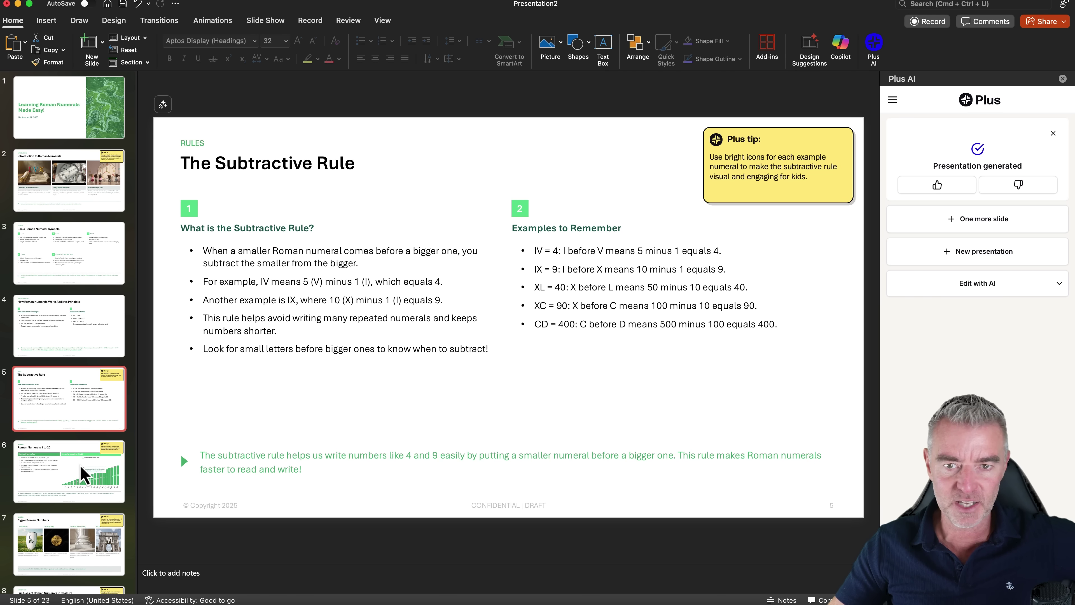
pyautogui.click(81, 467)
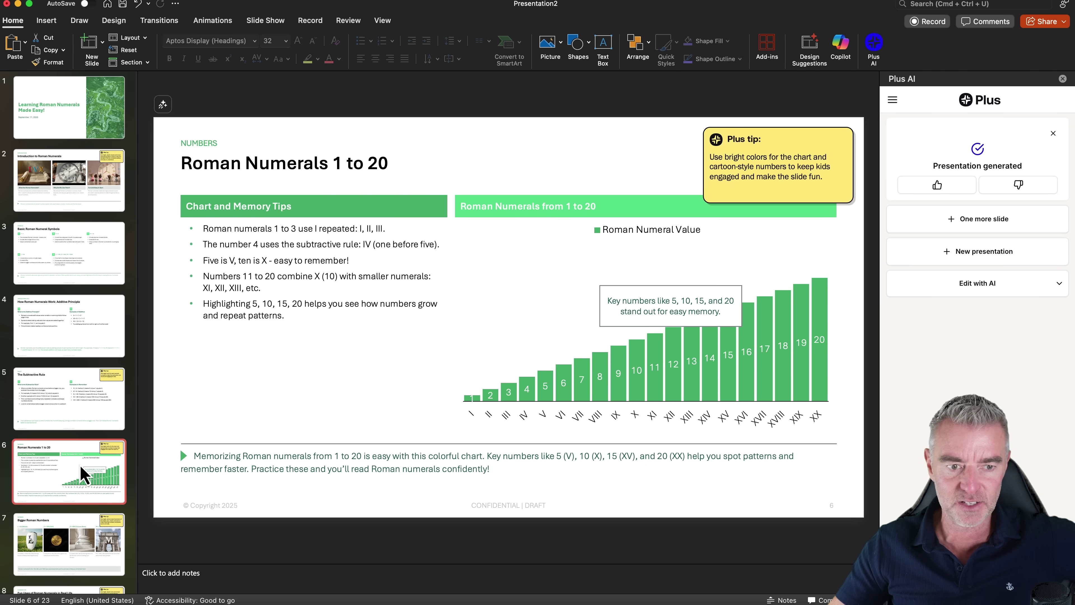
# Delete the yellow Plus tip box and its leftover text from slide 6.
pyautogui.click(768, 140)
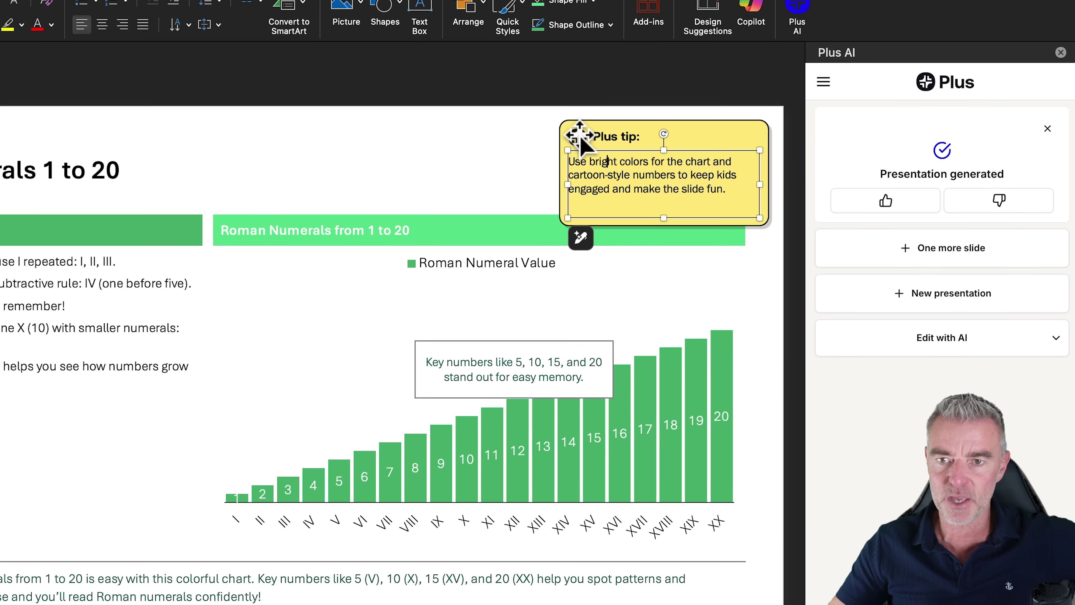
pyautogui.press('Delete')
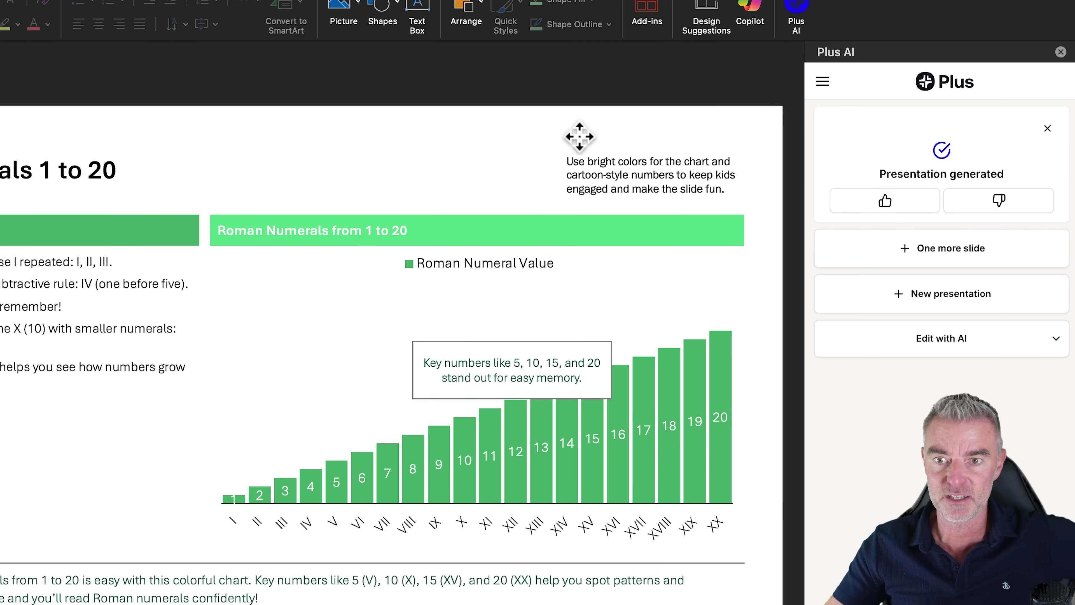
pyautogui.click(634, 186)
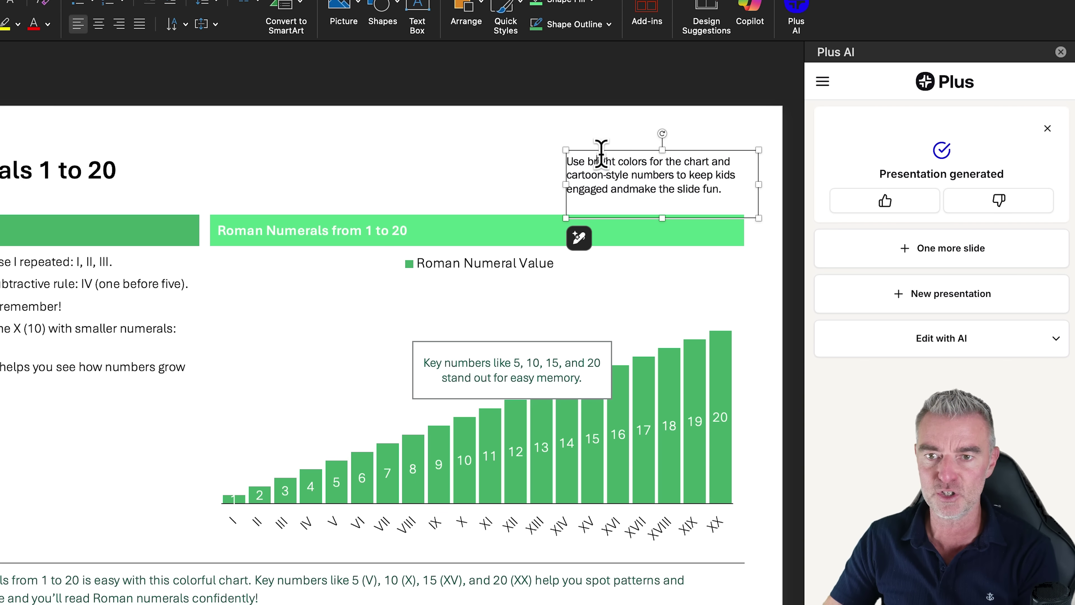
pyautogui.press('Delete')
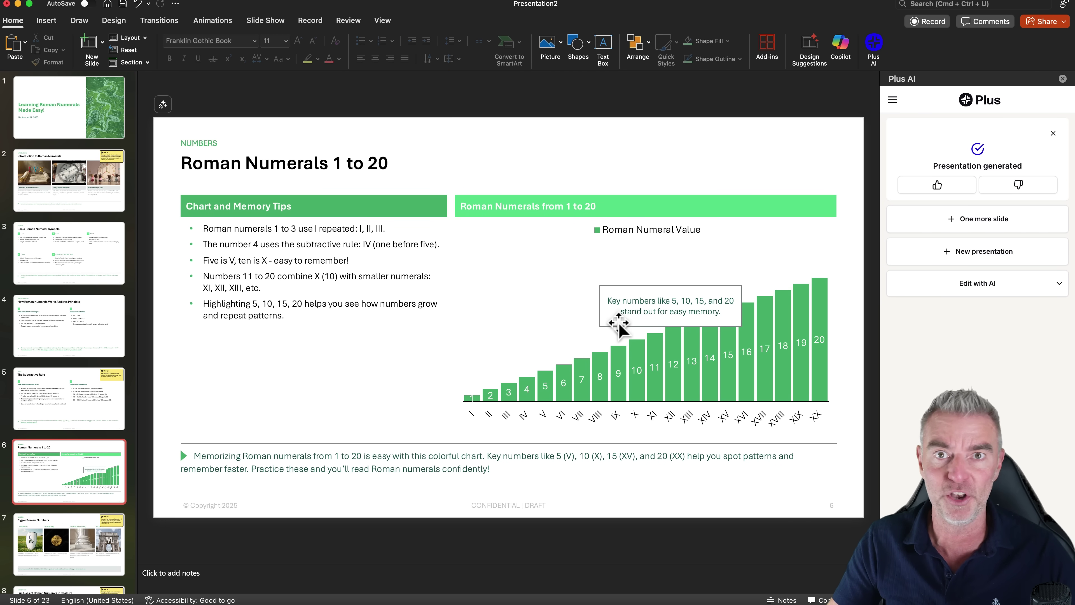
pyautogui.click(69, 543)
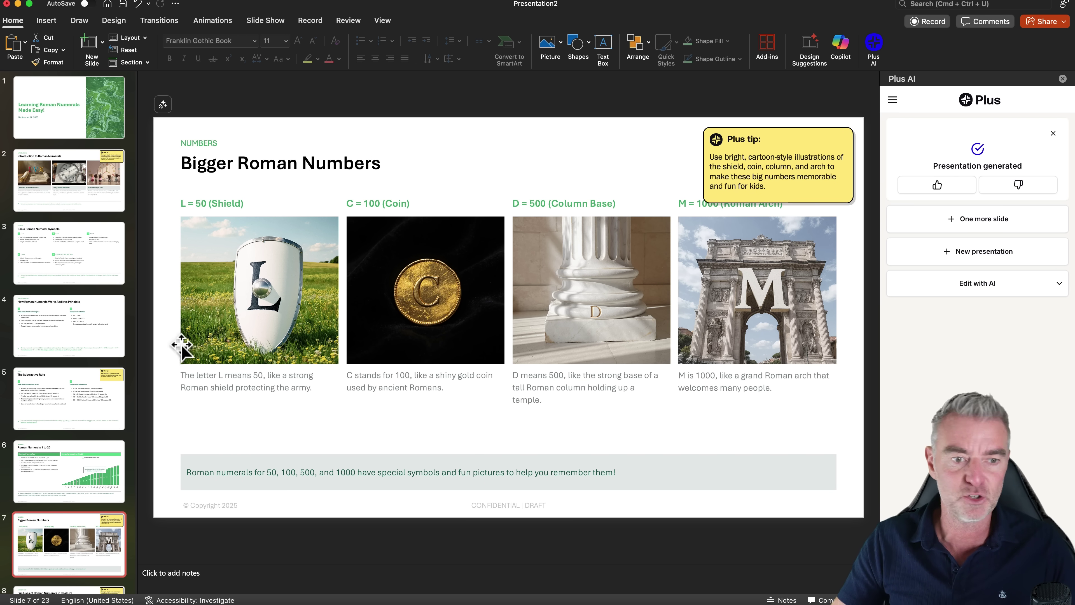
pyautogui.scroll(-5, 96, 464)
pyautogui.click(83, 437)
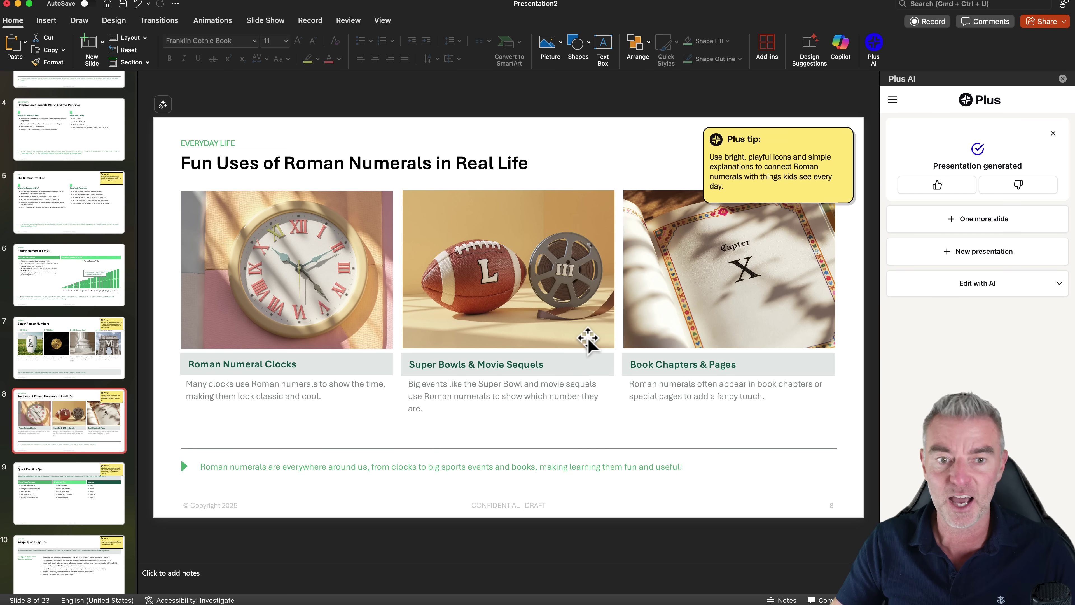
pyautogui.click(102, 508)
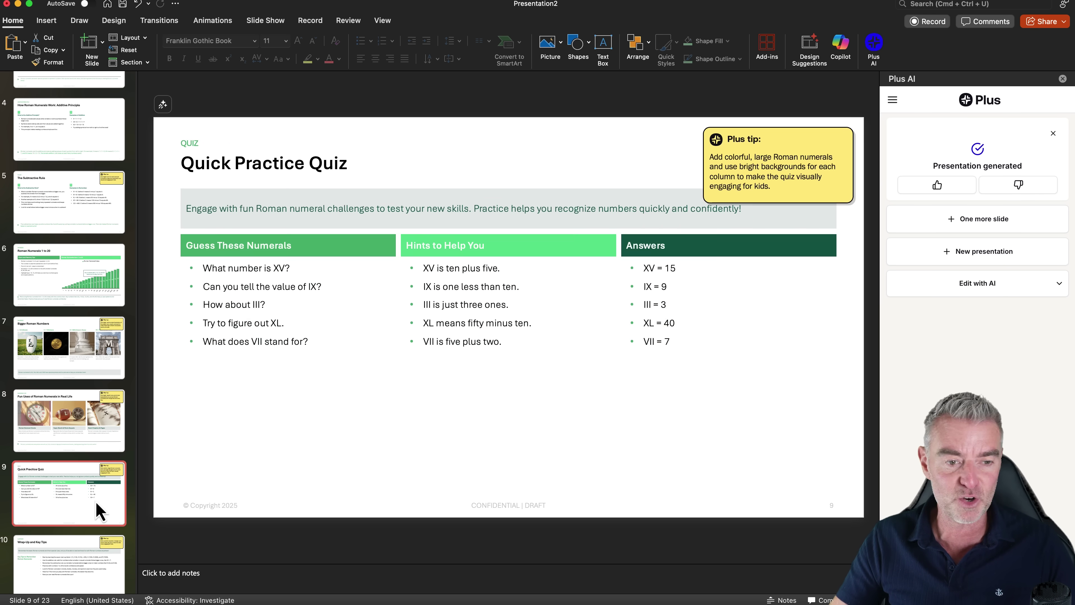
pyautogui.scroll(-1, 474, 388)
pyautogui.scroll(-2, 478, 270)
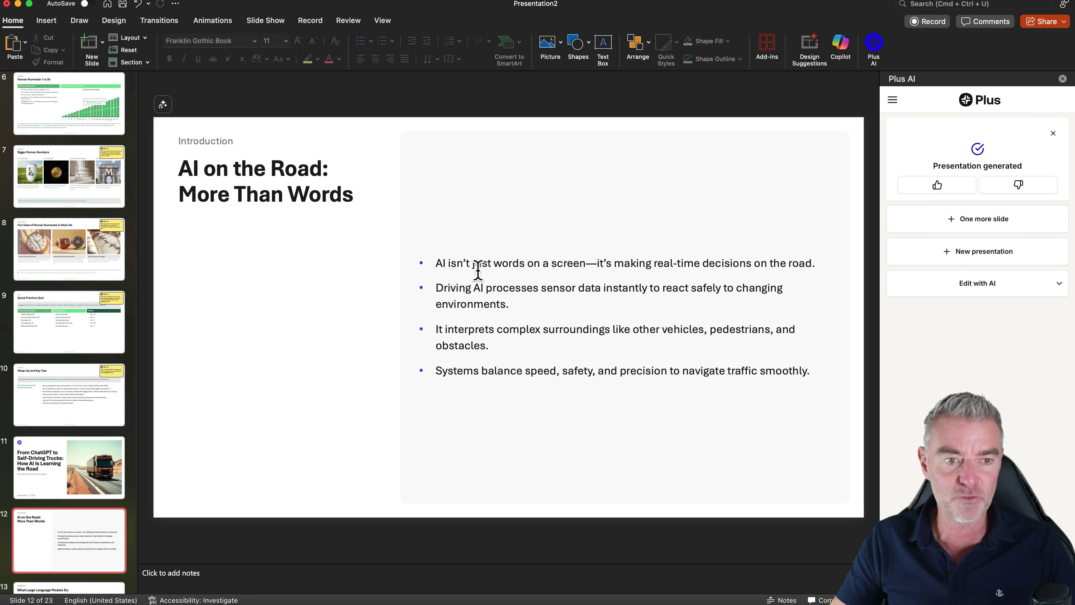
pyautogui.click(75, 114)
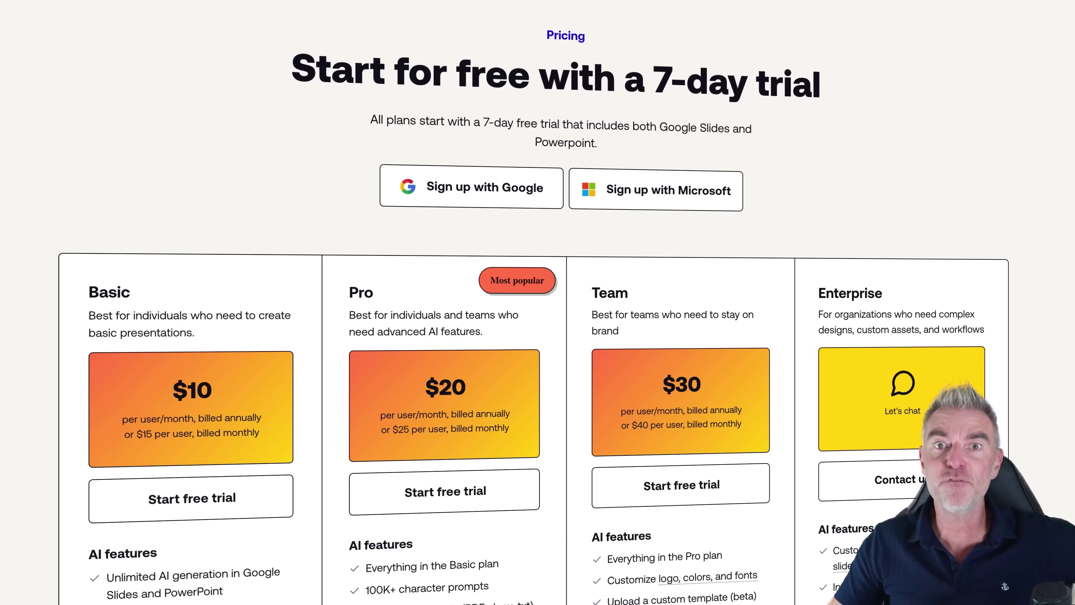
# Scroll through the Basic, Pro, Team and Enterprise plan cards and their feature lists.
pyautogui.scroll(-2, 381, 89)
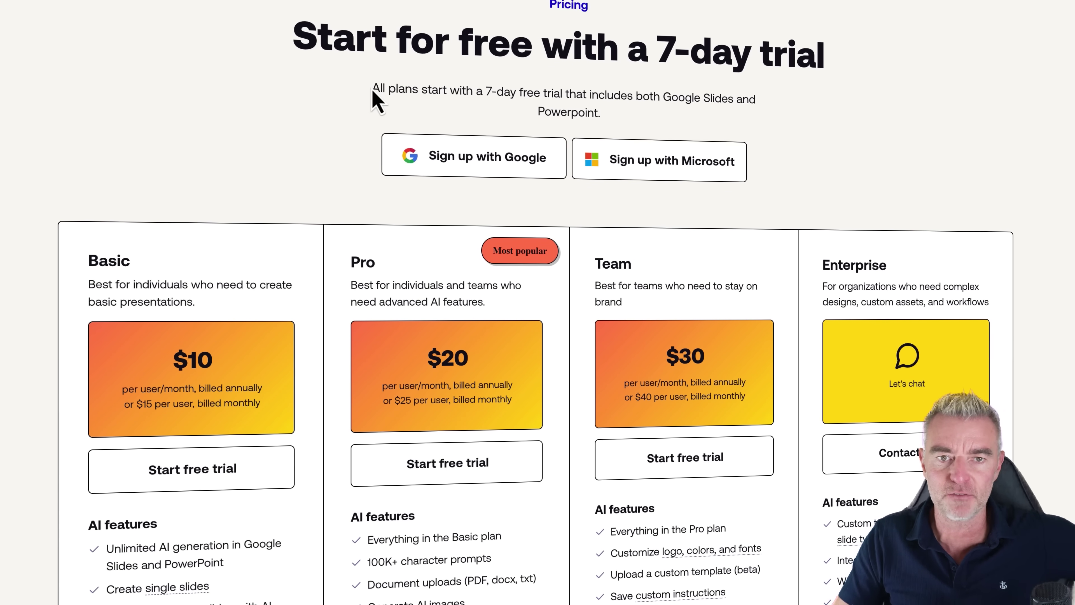
pyautogui.scroll(-5, 114, 165)
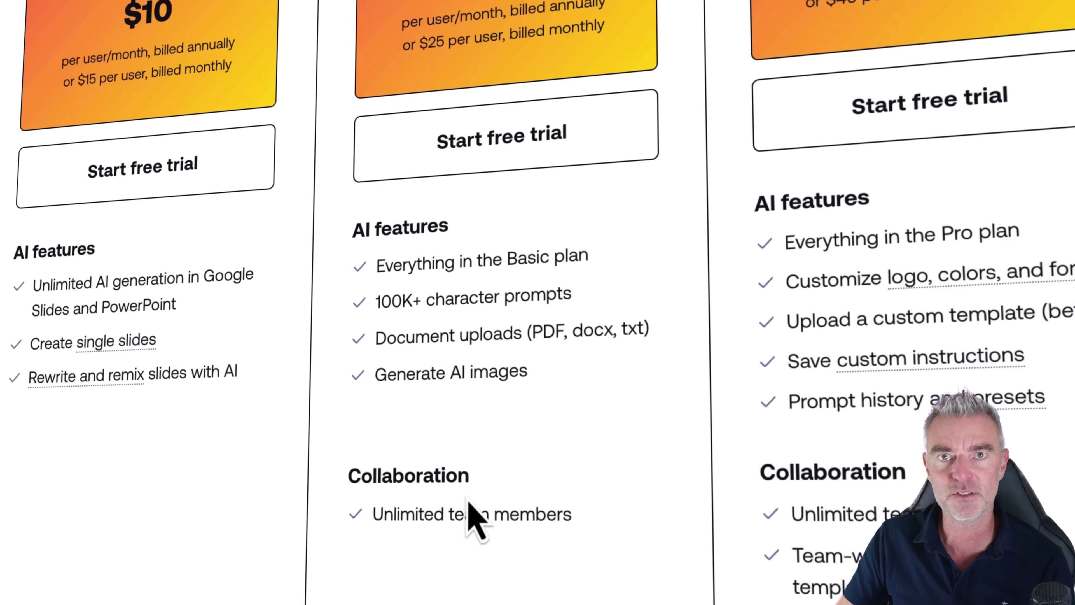
pyautogui.scroll(3, 474, 521)
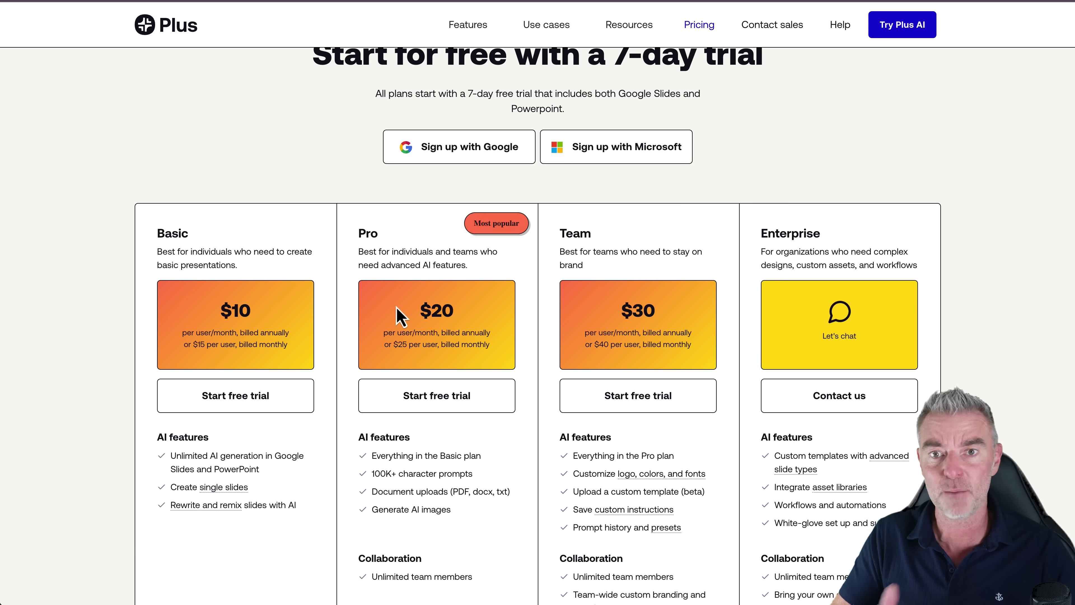
pyautogui.scroll(2, 398, 316)
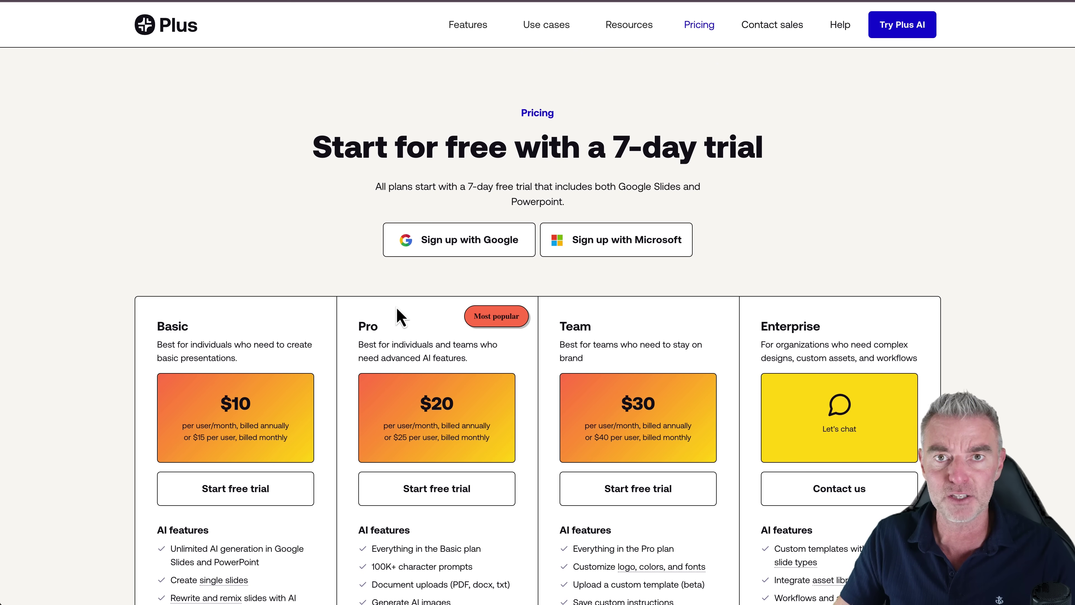
pyautogui.scroll(-2, 986, 234)
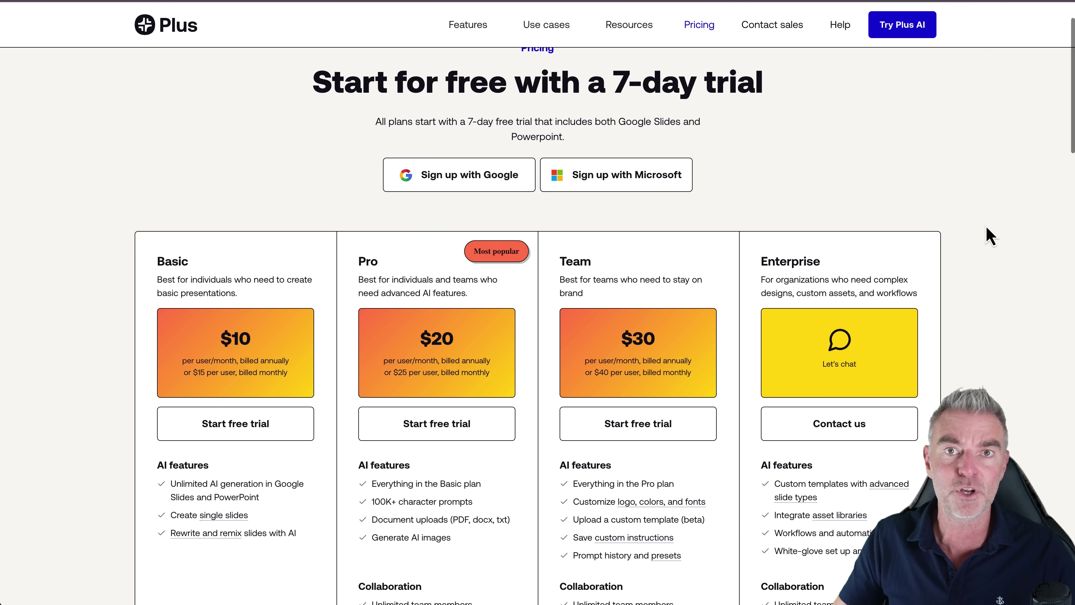